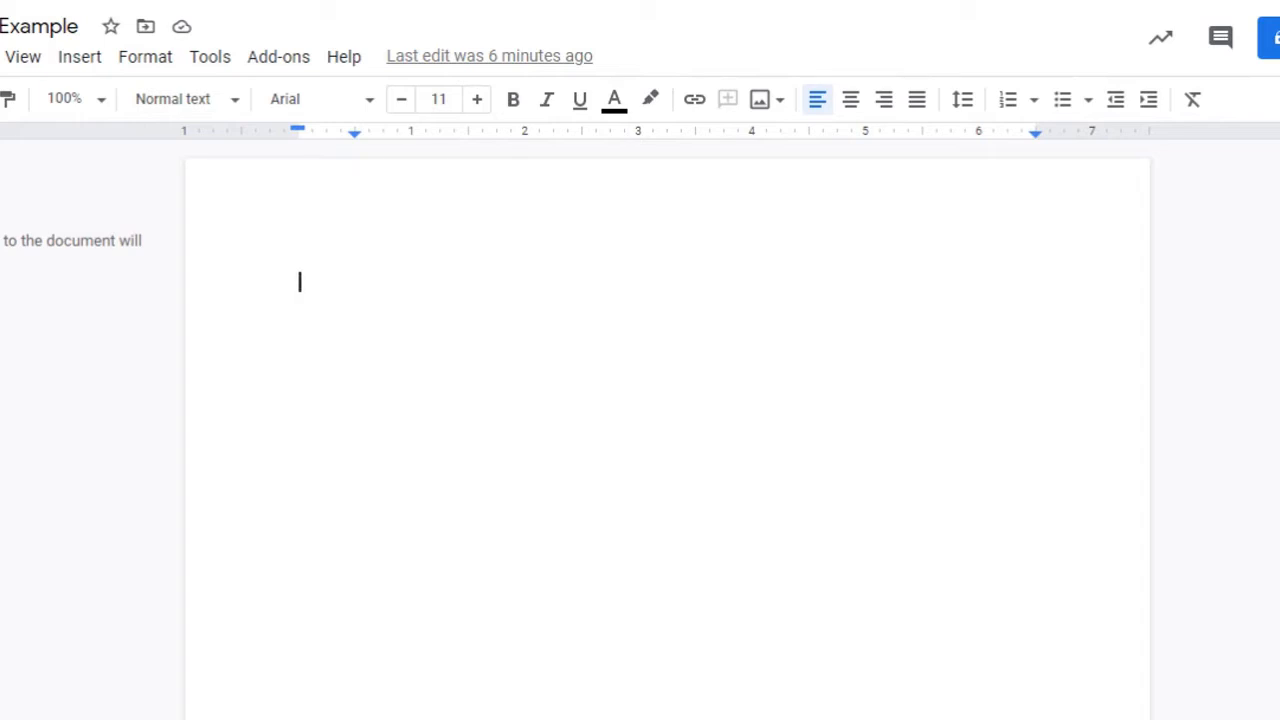
- Open the document's citations tool and look through the existing list of MLA sources
{"action": "left_click", "coordinate": [213, 62]}
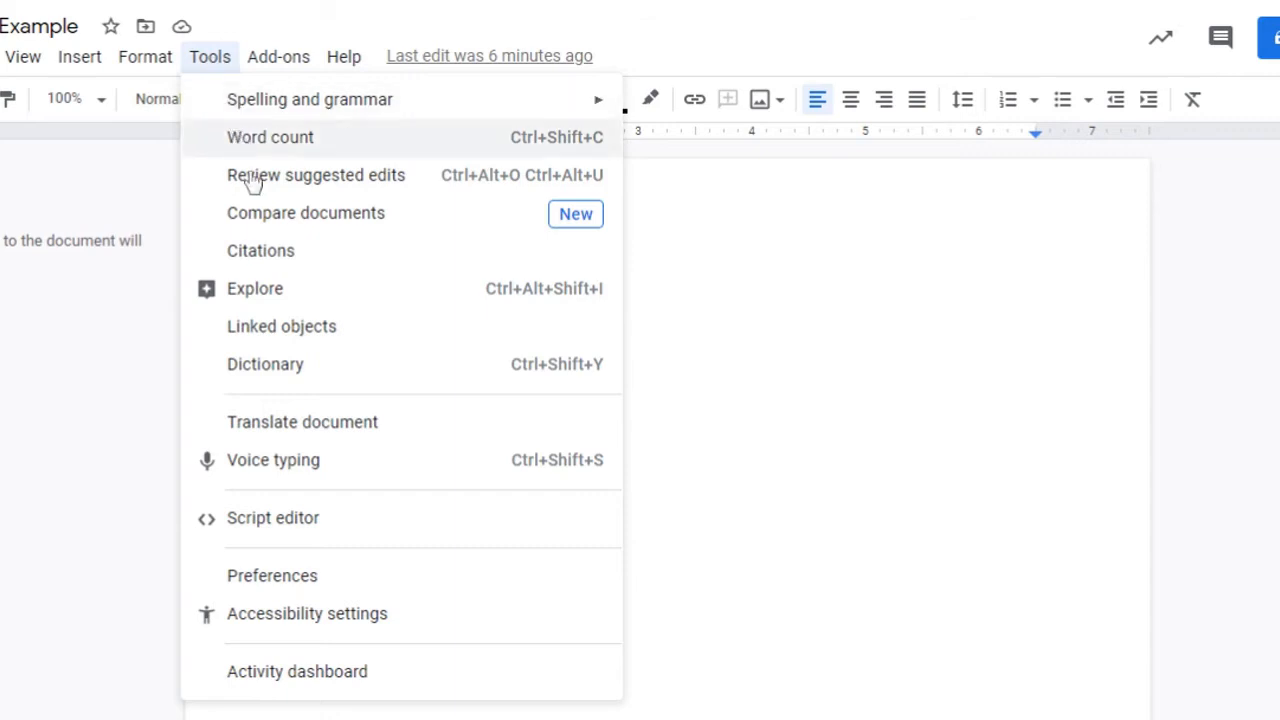
{"action": "left_click", "coordinate": [274, 268]}
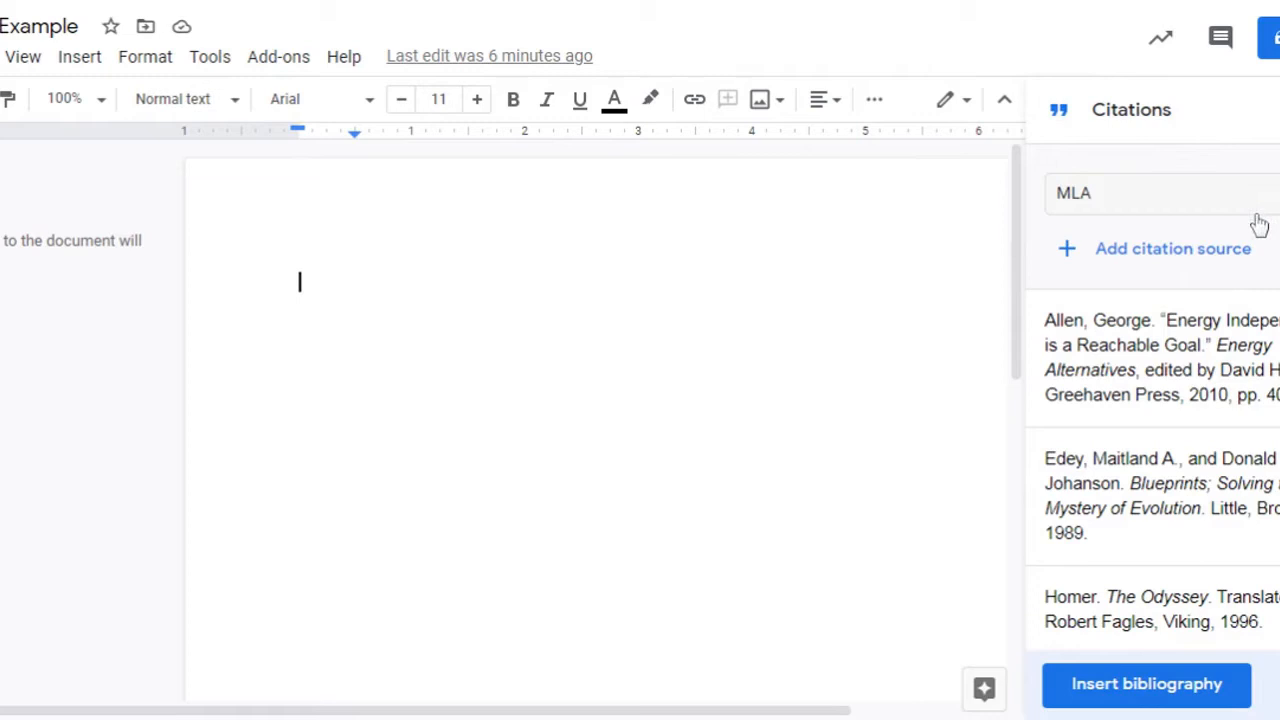
{"action": "scroll", "coordinate": [1188, 540], "scroll_direction": "down", "scroll_amount": 4}
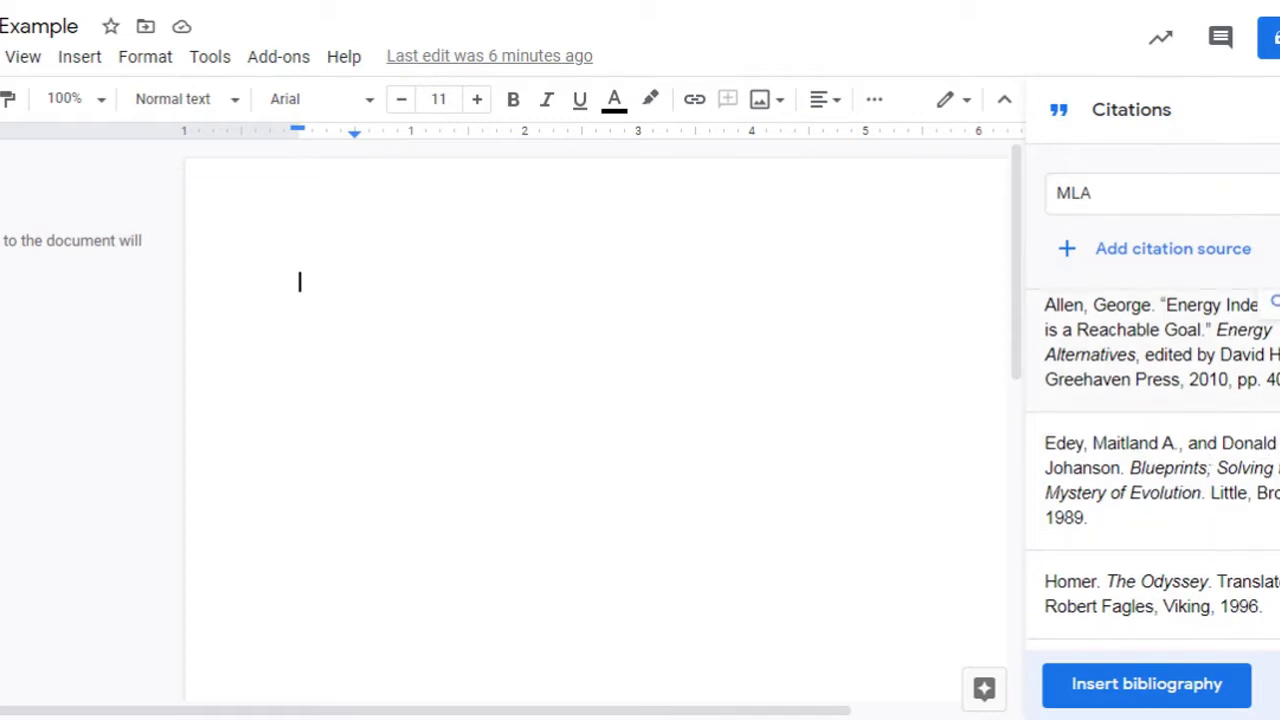
{"action": "scroll", "coordinate": [1188, 540], "scroll_direction": "down", "scroll_amount": 2}
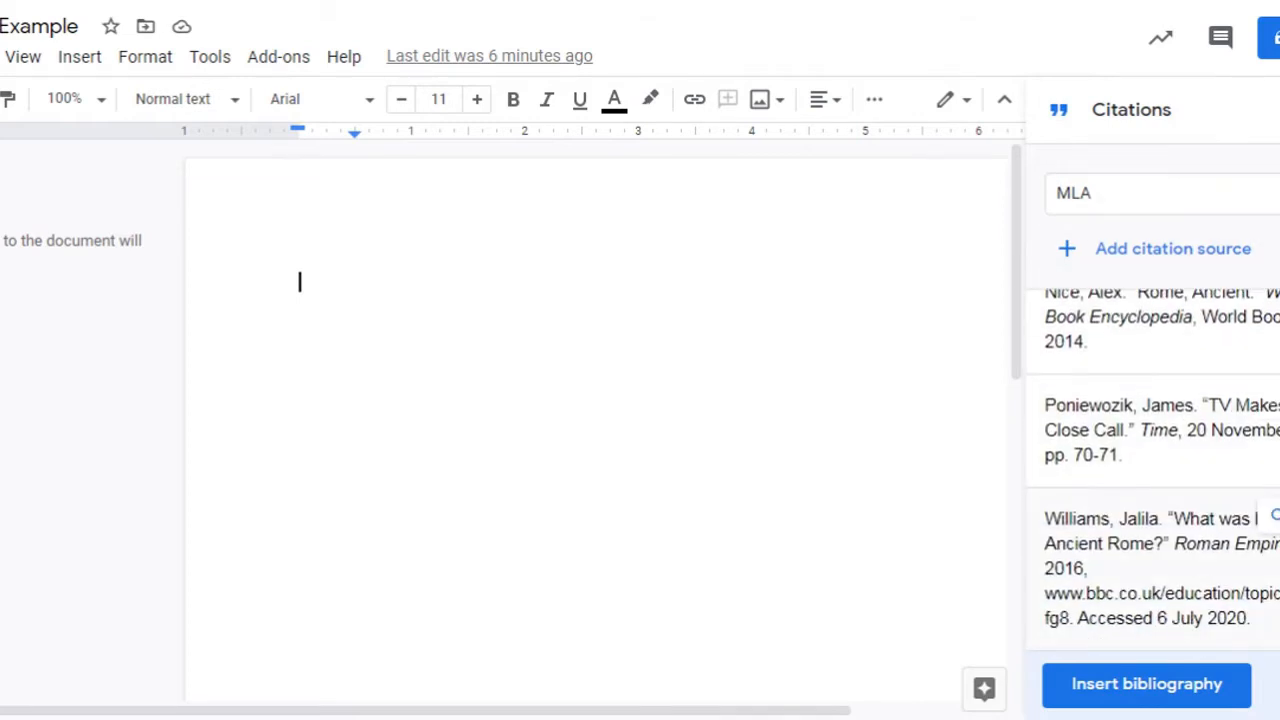
{"action": "scroll", "coordinate": [1190, 536], "scroll_direction": "up", "scroll_amount": 6}
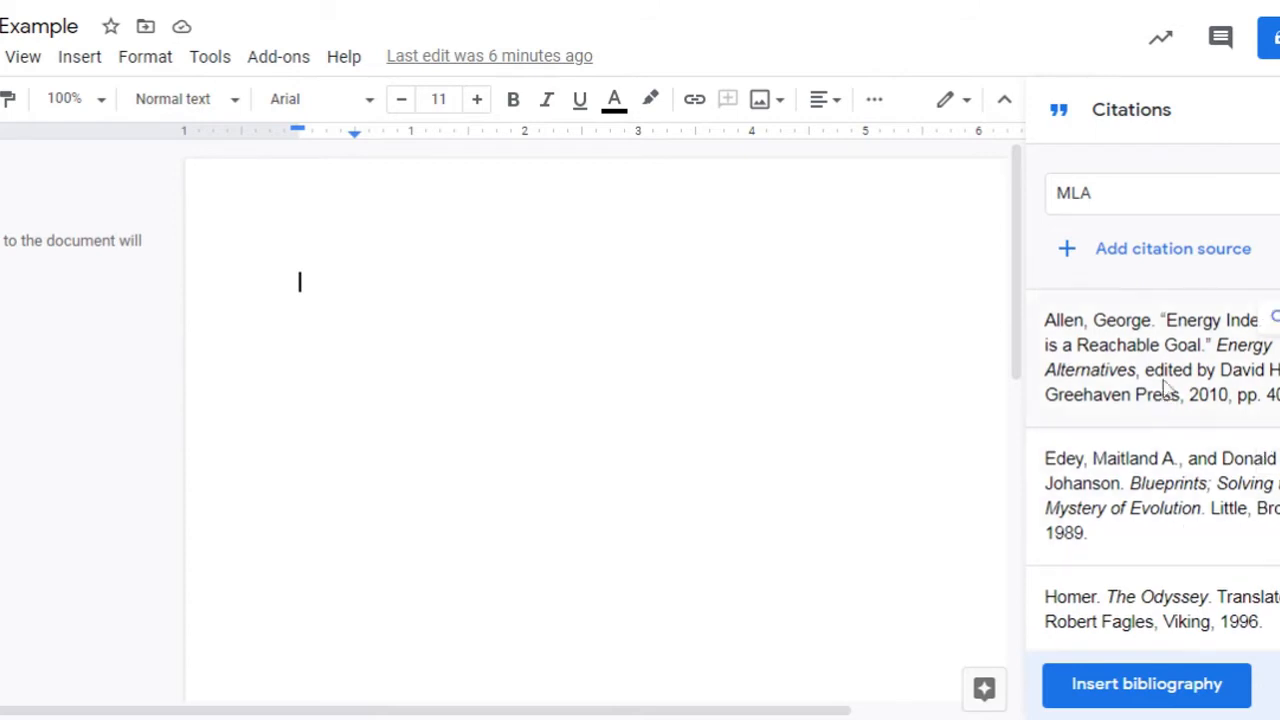
{"action": "scroll", "coordinate": [1154, 463], "scroll_direction": "down", "scroll_amount": 6}
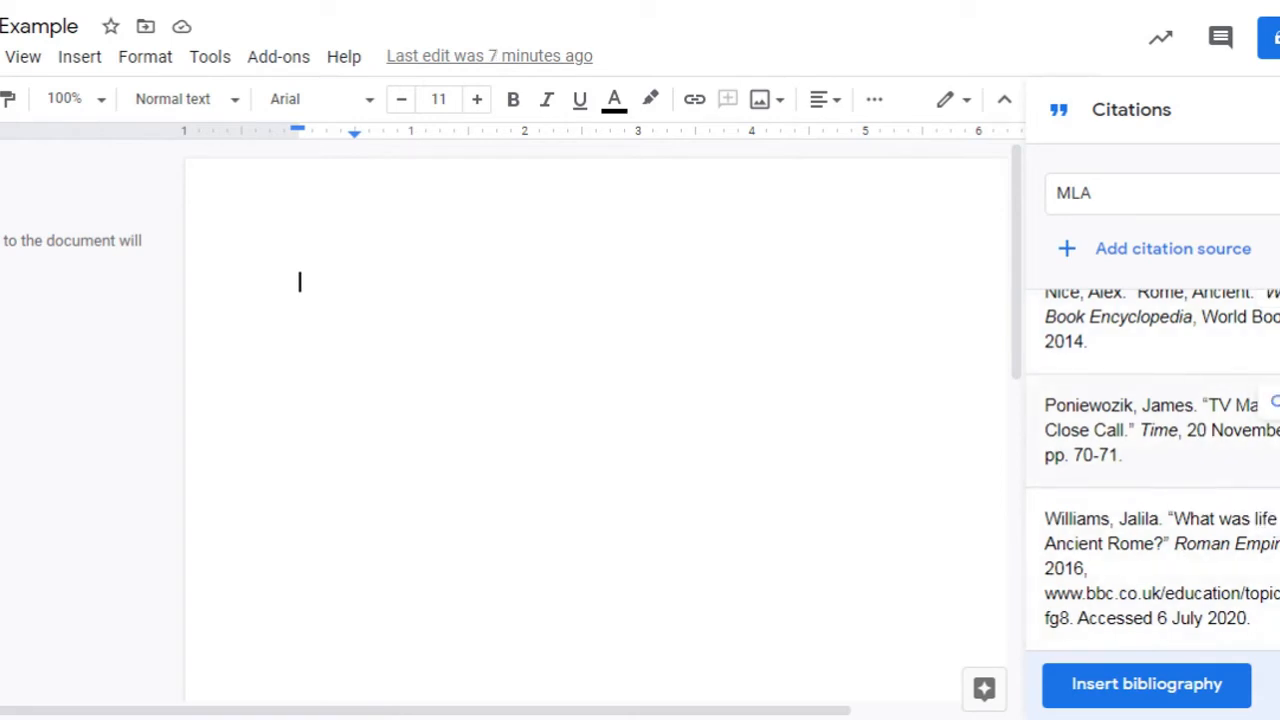
{"action": "scroll", "coordinate": [1214, 337], "scroll_direction": "up", "scroll_amount": 6}
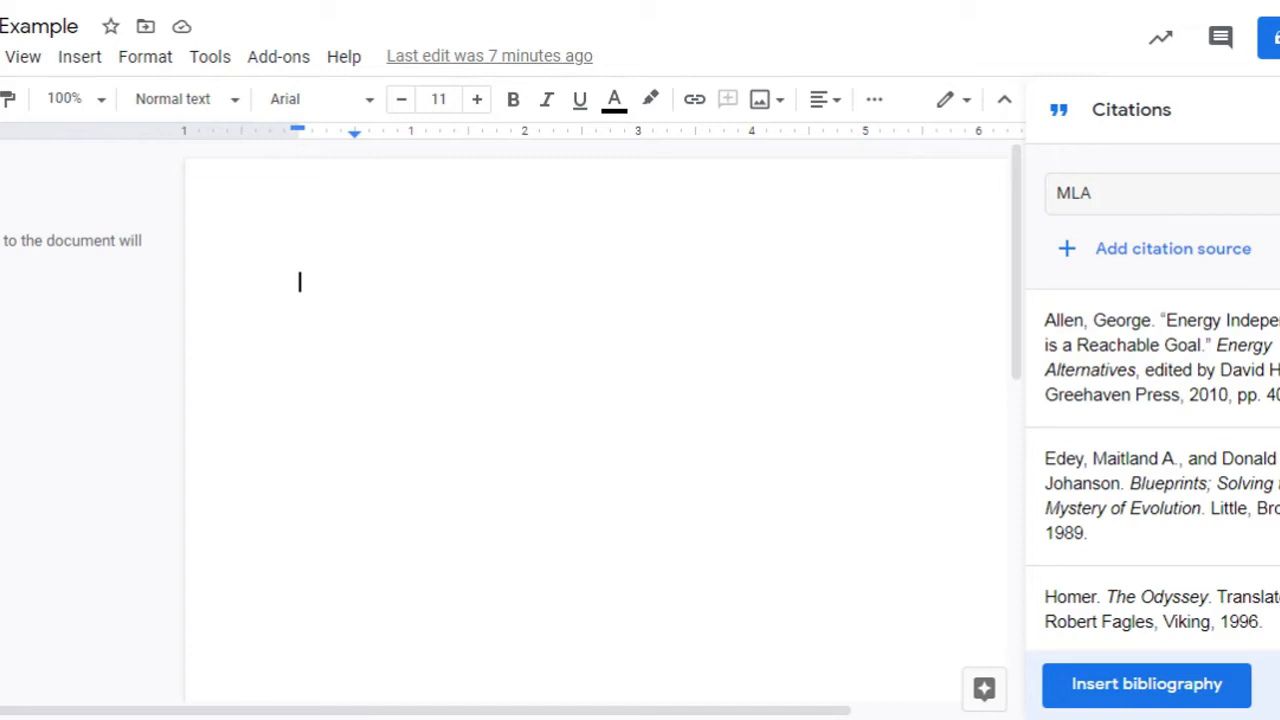
- Start a new citation source with Book as the source type and Print as the access method
{"action": "left_click", "coordinate": [1148, 250]}
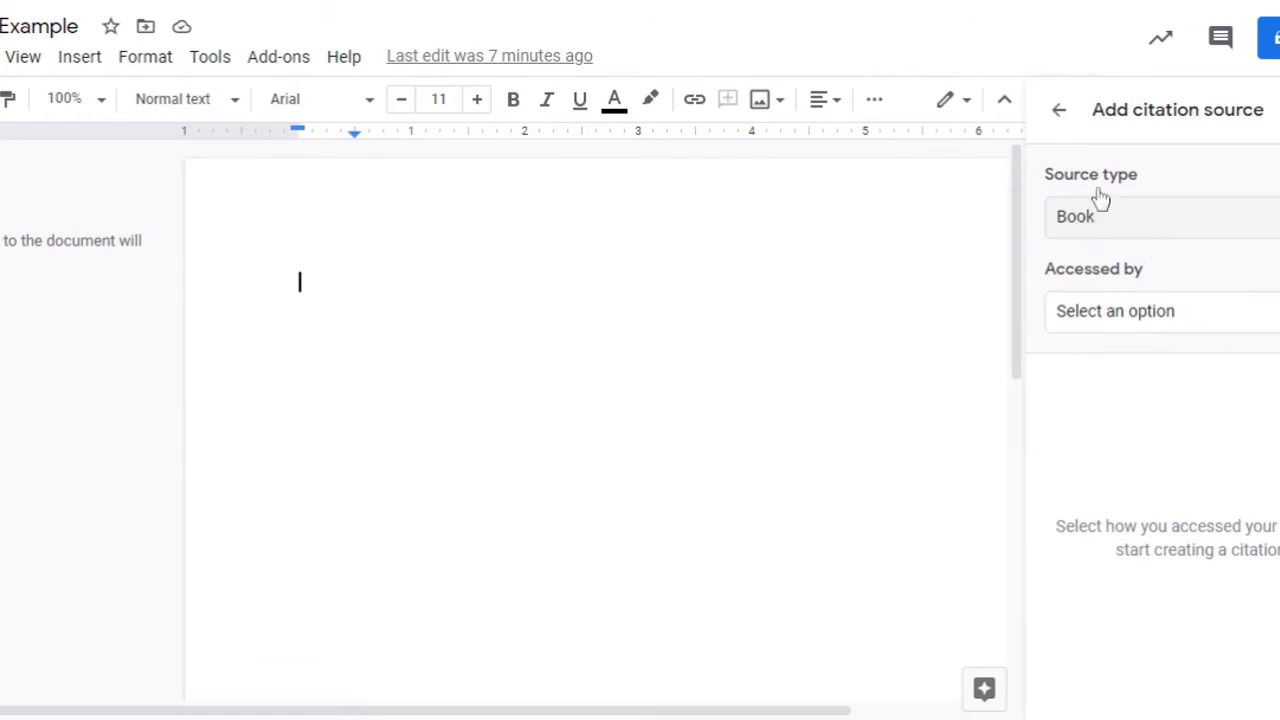
{"action": "left_click", "coordinate": [1130, 238]}
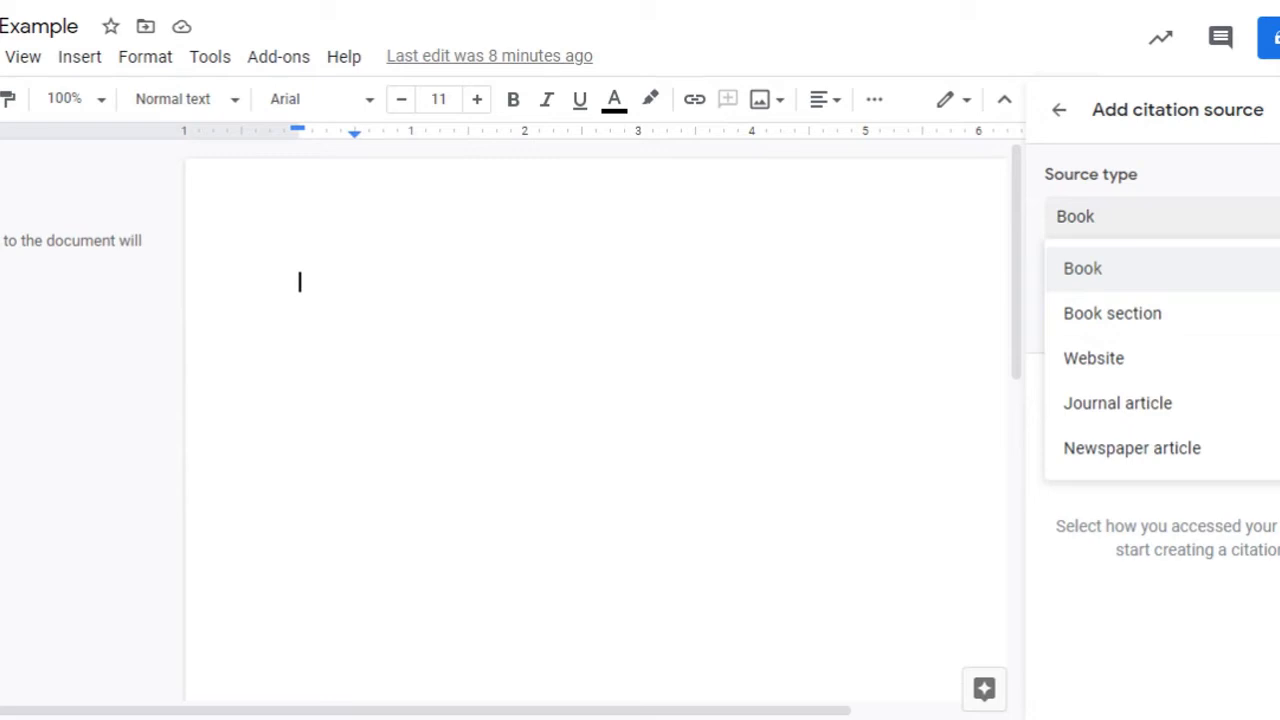
{"action": "left_click", "coordinate": [1106, 271]}
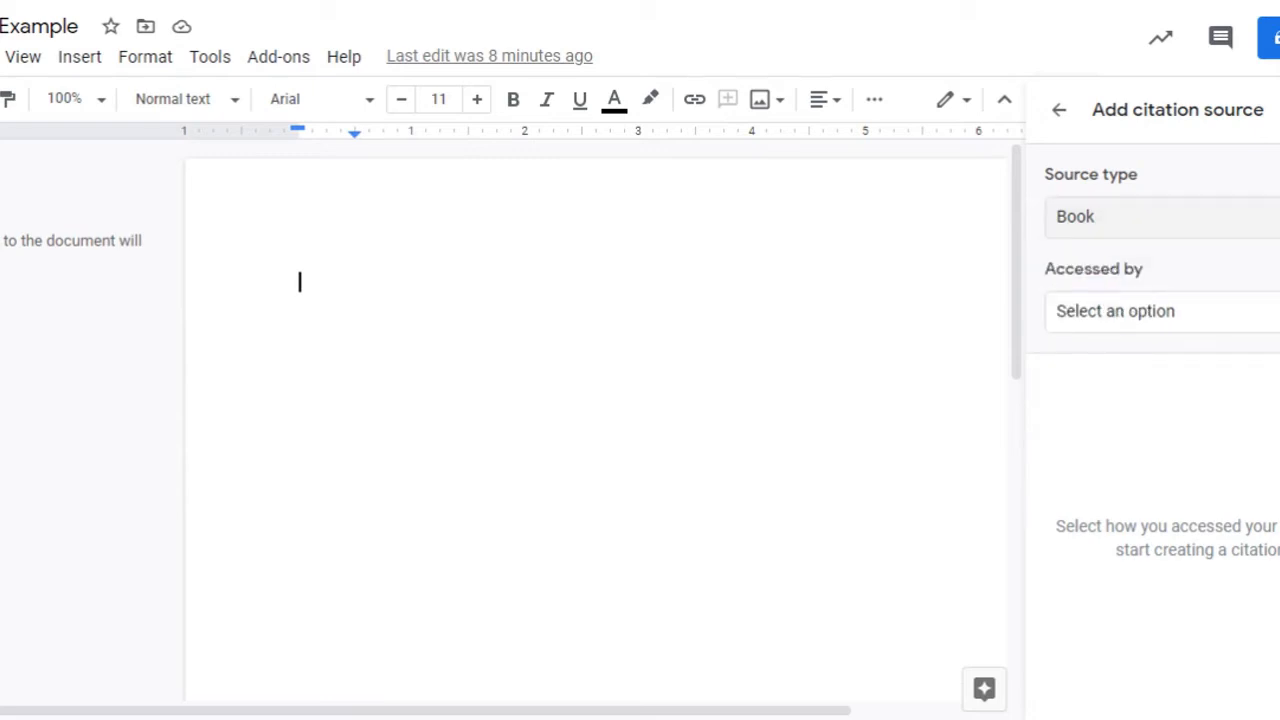
{"action": "left_click", "coordinate": [1098, 326]}
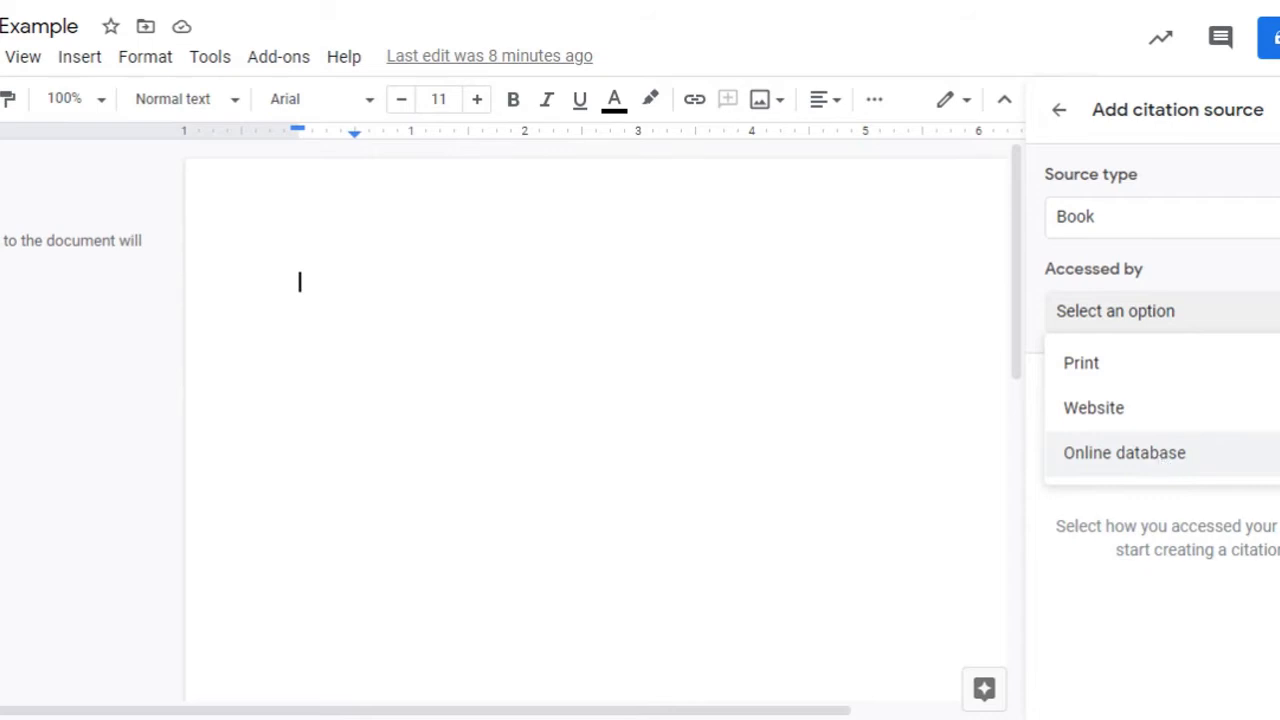
{"action": "left_click", "coordinate": [1095, 372]}
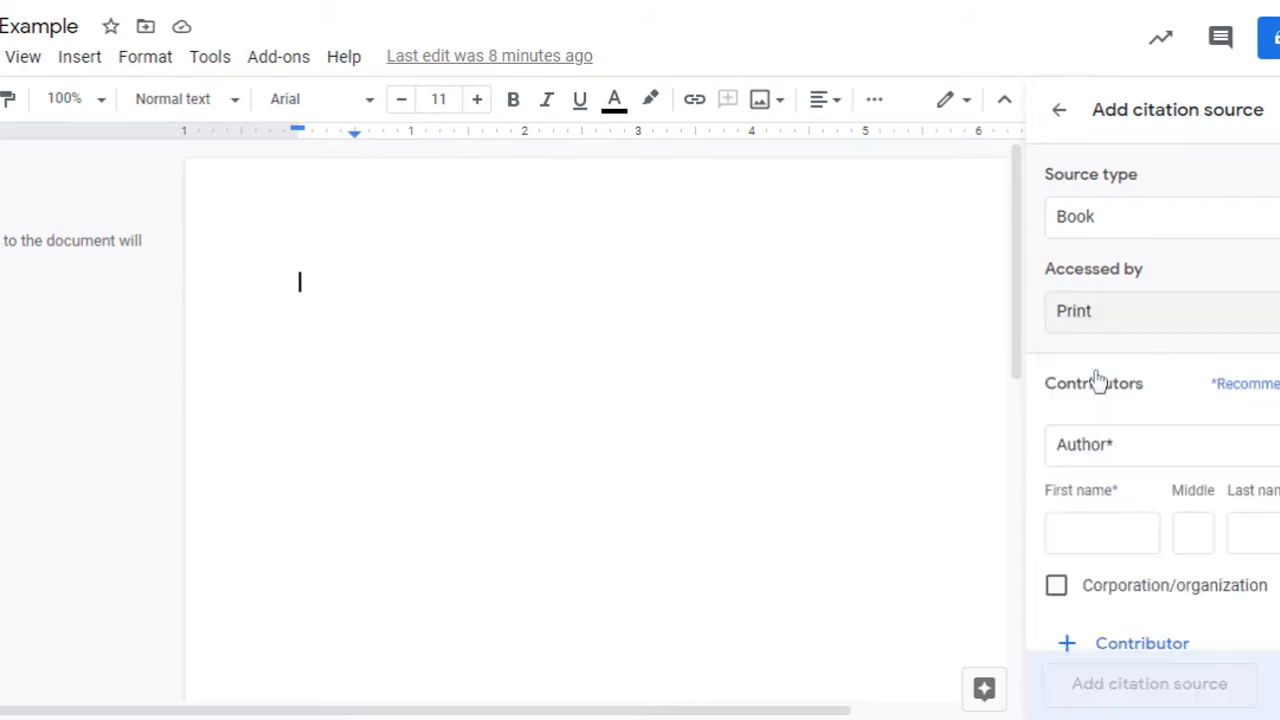
- Enter the book author's first and last name, leaving the middle name blank
{"action": "scroll", "coordinate": [1160, 500], "scroll_direction": "down", "scroll_amount": 2}
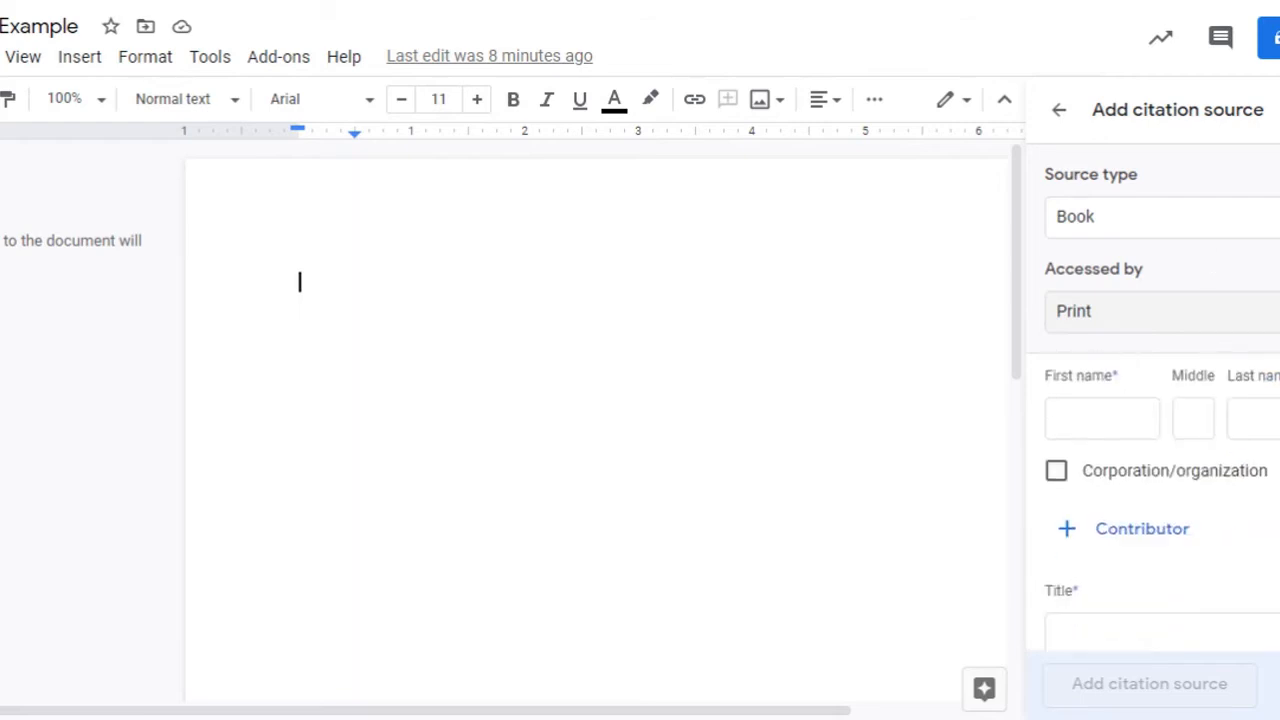
{"action": "scroll", "coordinate": [1250, 405], "scroll_direction": "up", "scroll_amount": 2}
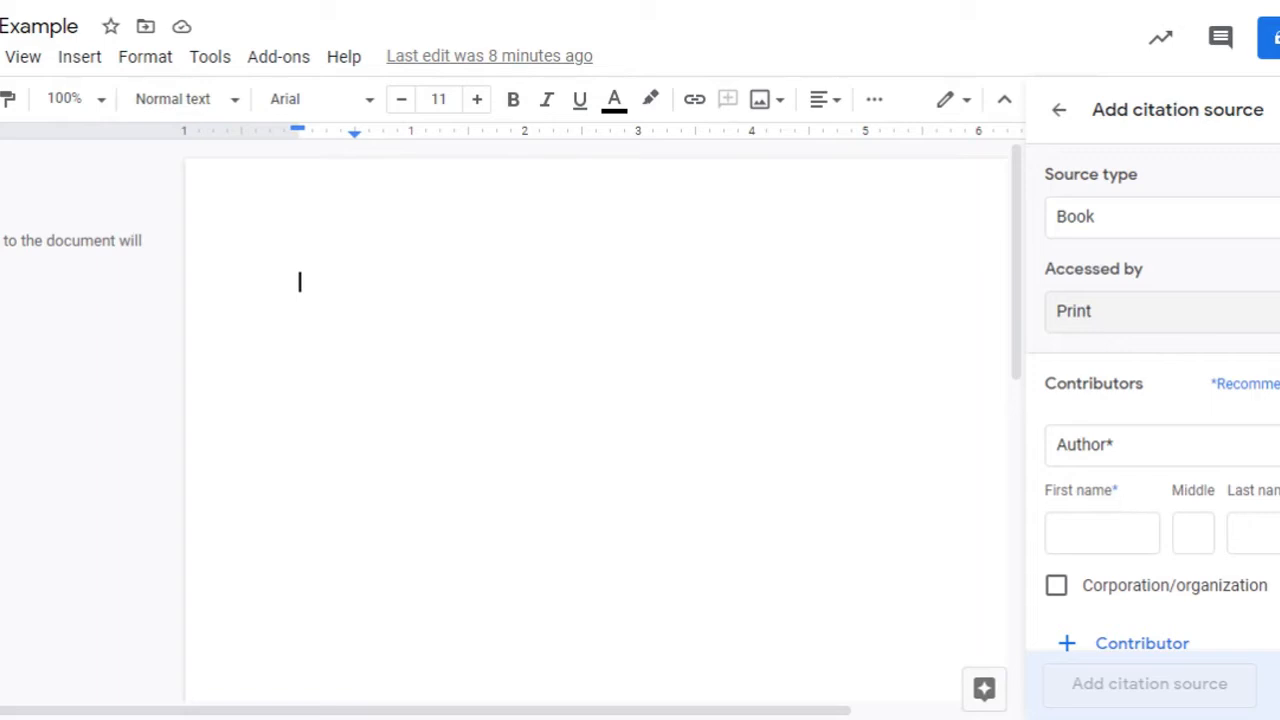
{"action": "left_click", "coordinate": [1080, 533]}
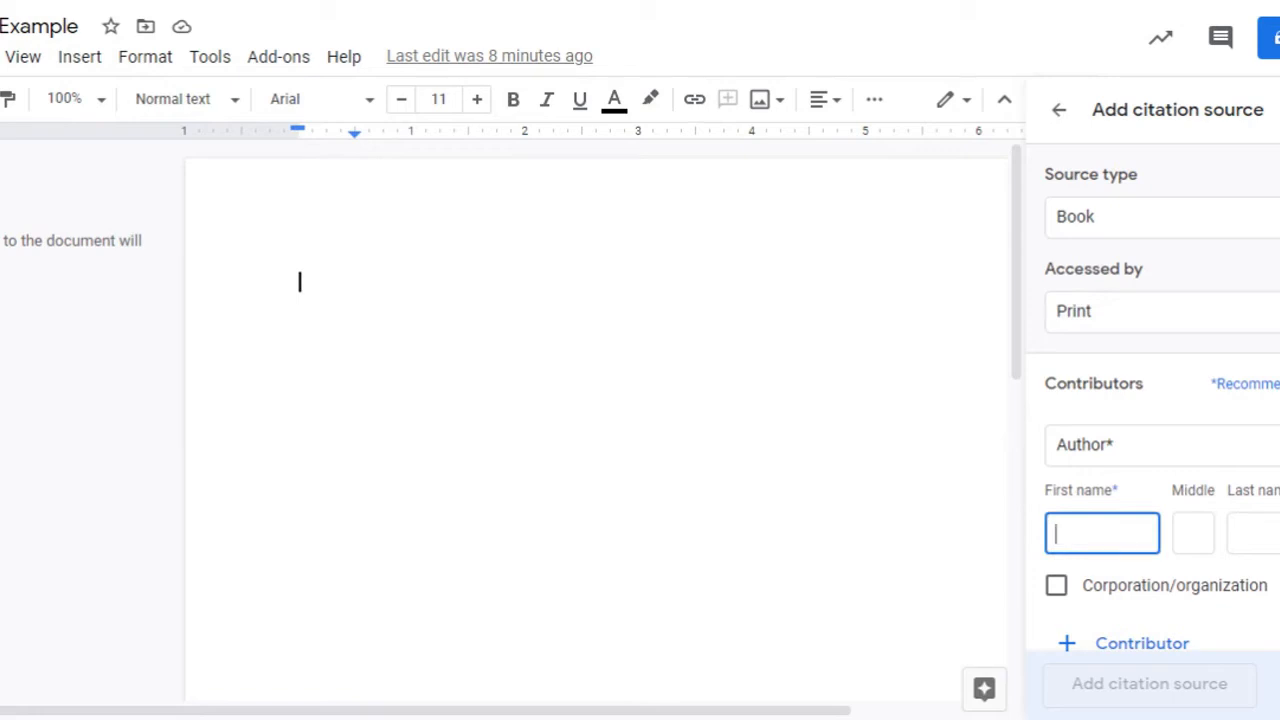
{"action": "type", "text": "Nancy"}
{"action": "key", "text": "Tab"}
{"action": "key", "text": "Tab"}
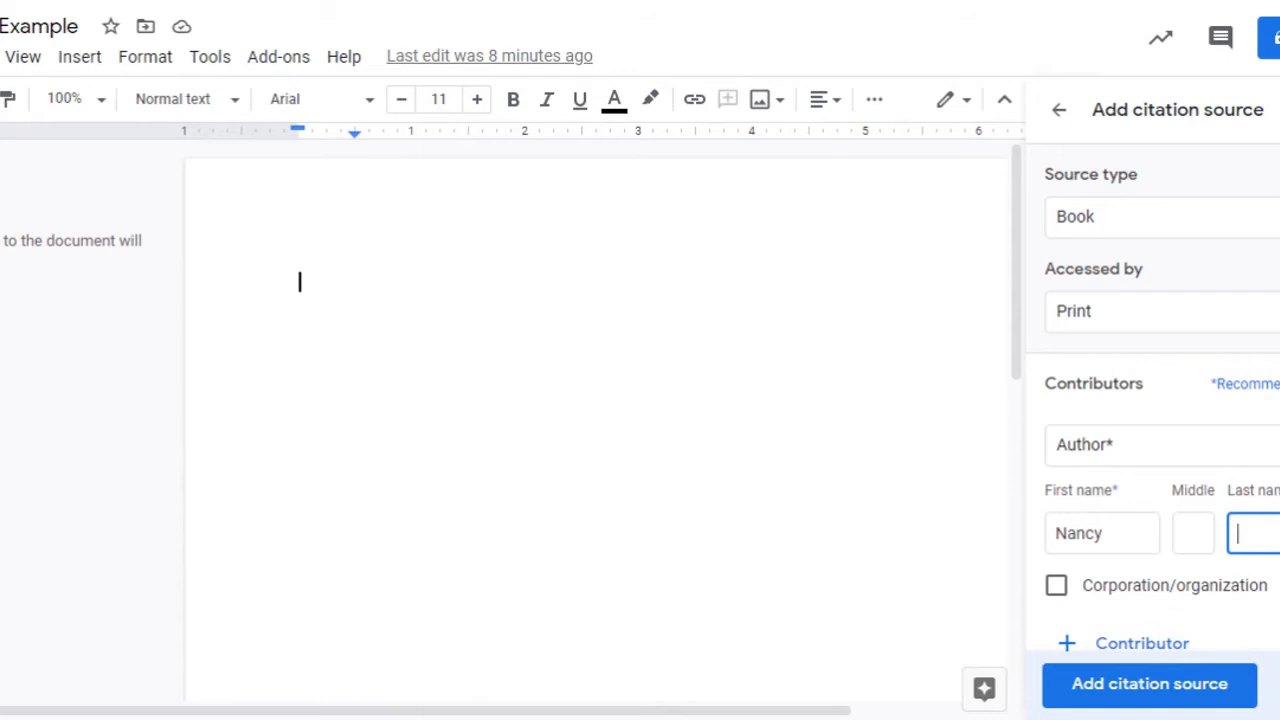
{"action": "type", "text": "Peters"}
- Enter "Toni Morrison: Critical Approaches" as the book's title
{"action": "scroll", "coordinate": [1120, 466], "scroll_direction": "down", "scroll_amount": 3}
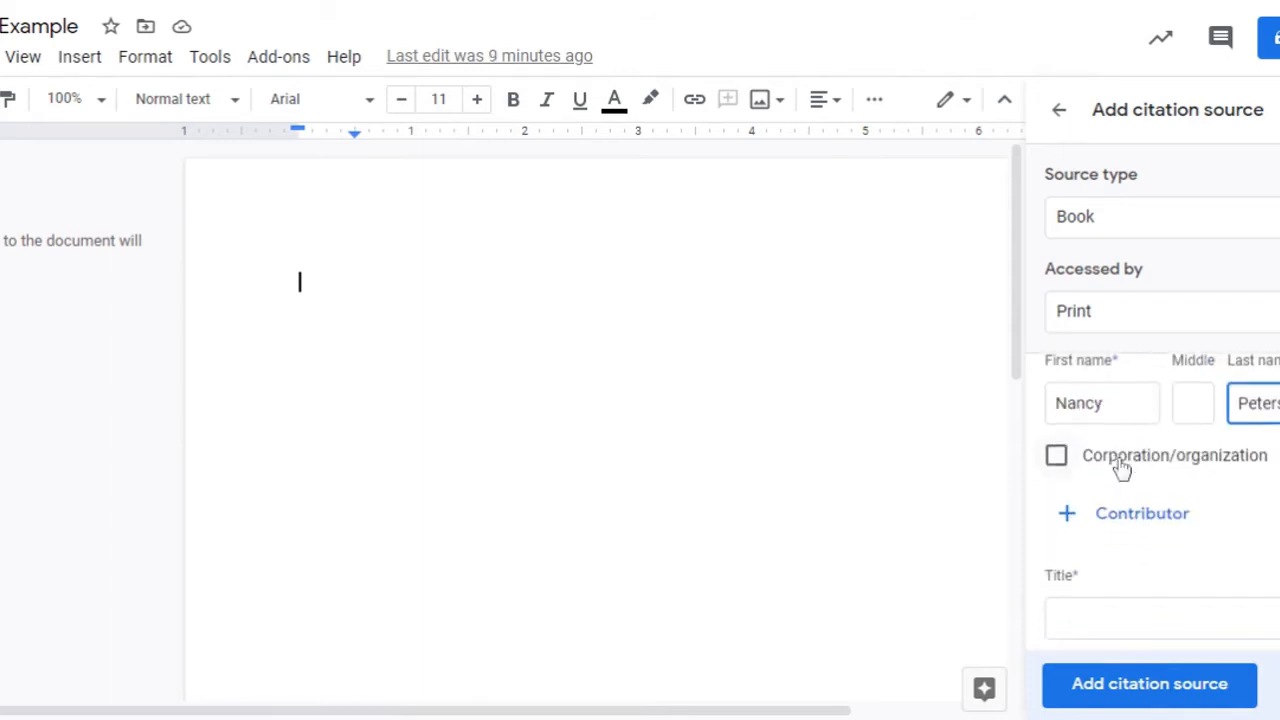
{"action": "scroll", "coordinate": [1120, 466], "scroll_direction": "down", "scroll_amount": 1}
{"action": "left_click", "coordinate": [1100, 394]}
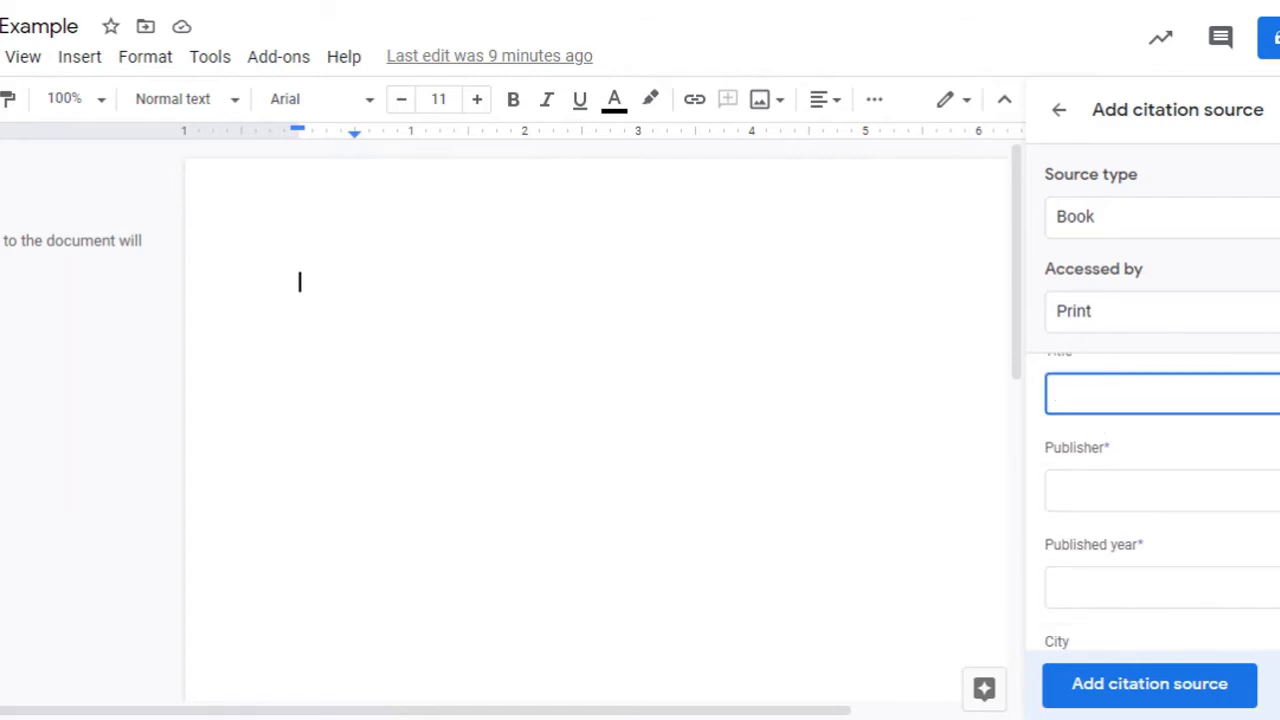
{"action": "type", "text": "Toni Morrion: Critical"}
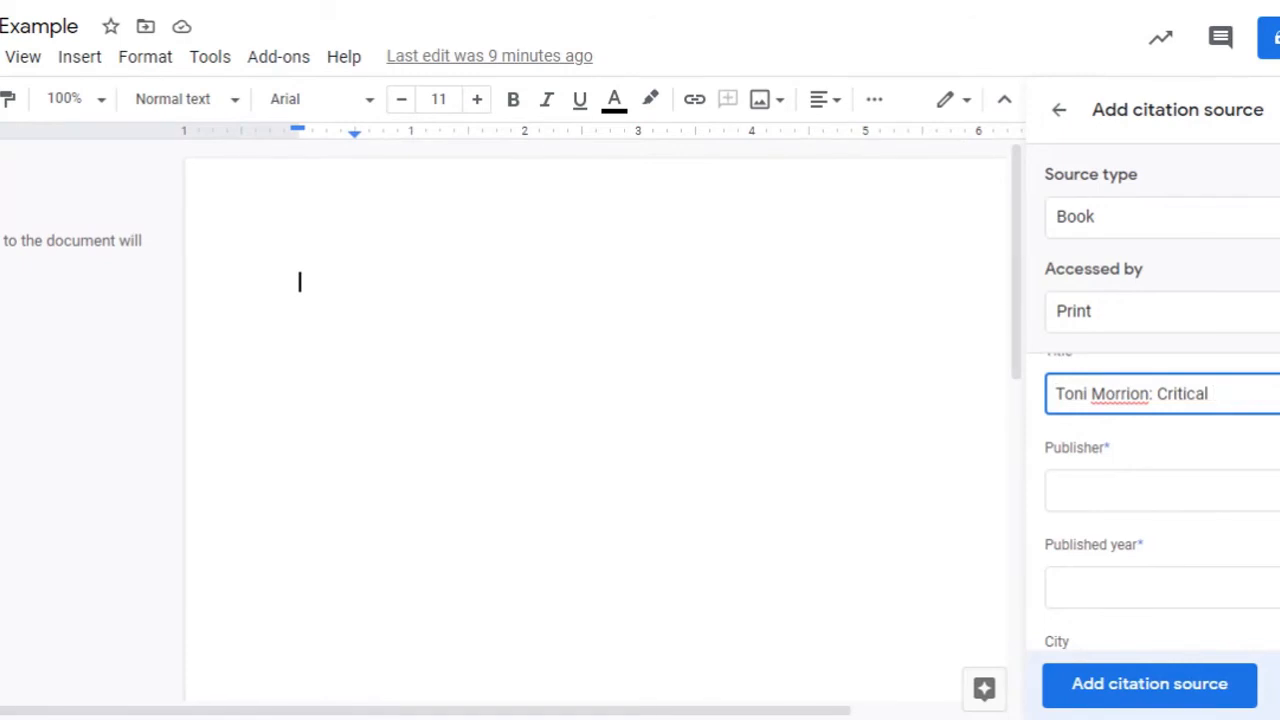
{"action": "left_click", "coordinate": [1127, 394]}
{"action": "type", "text": "s"}
{"action": "key", "text": "End"}
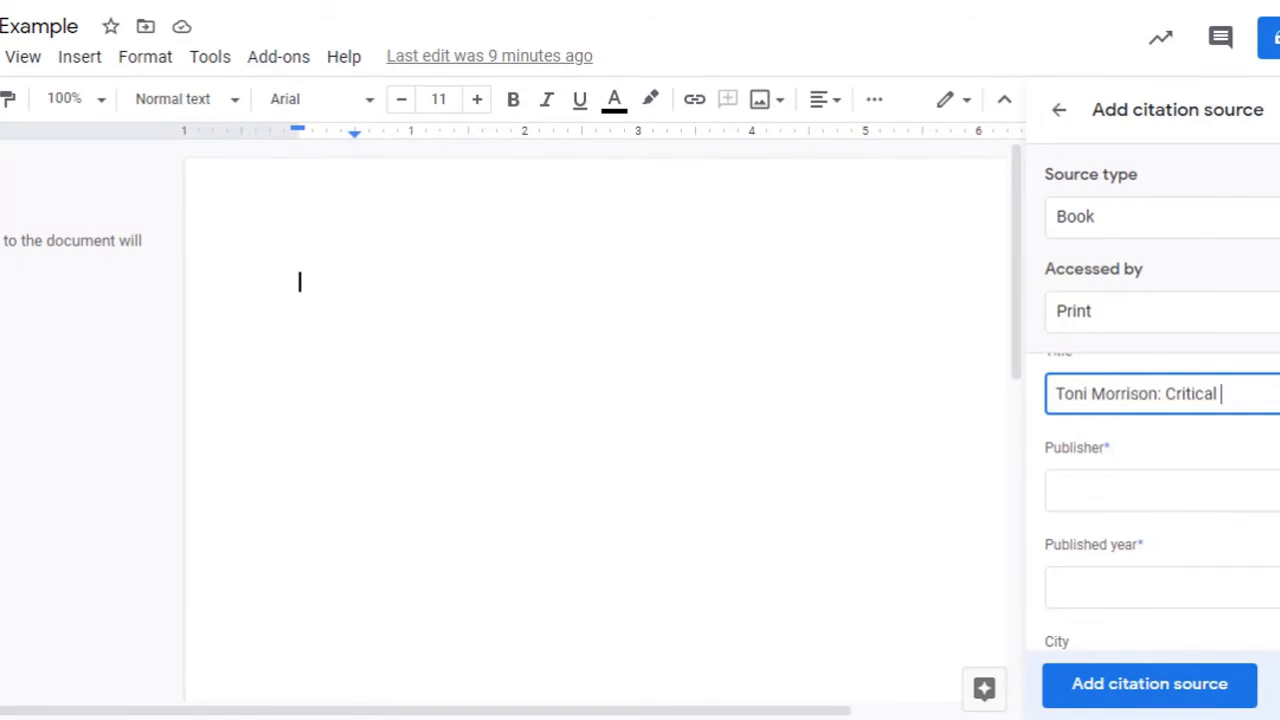
{"action": "type", "text": "Approac"}
- Set the publisher to Johns Hopkins UP and the published year to 1997, and add the citation source
{"action": "left_click", "coordinate": [1140, 480]}
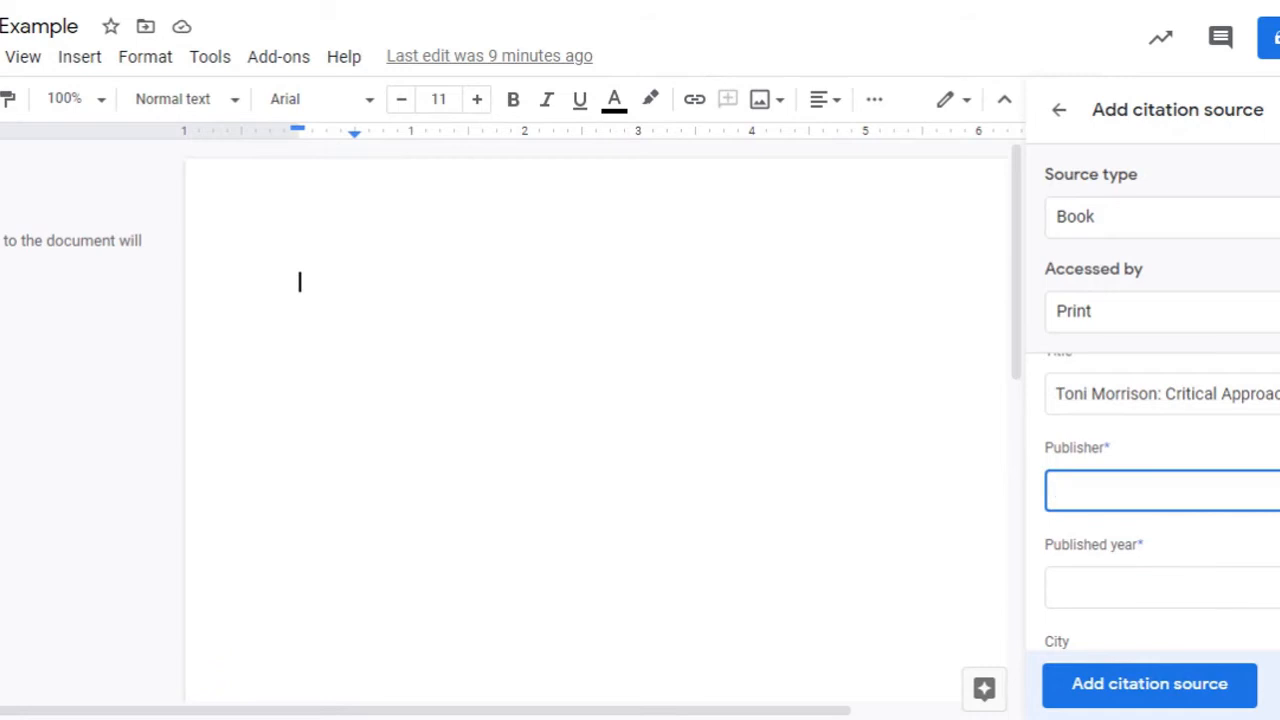
{"action": "type", "text": "Johns Hopkin"}
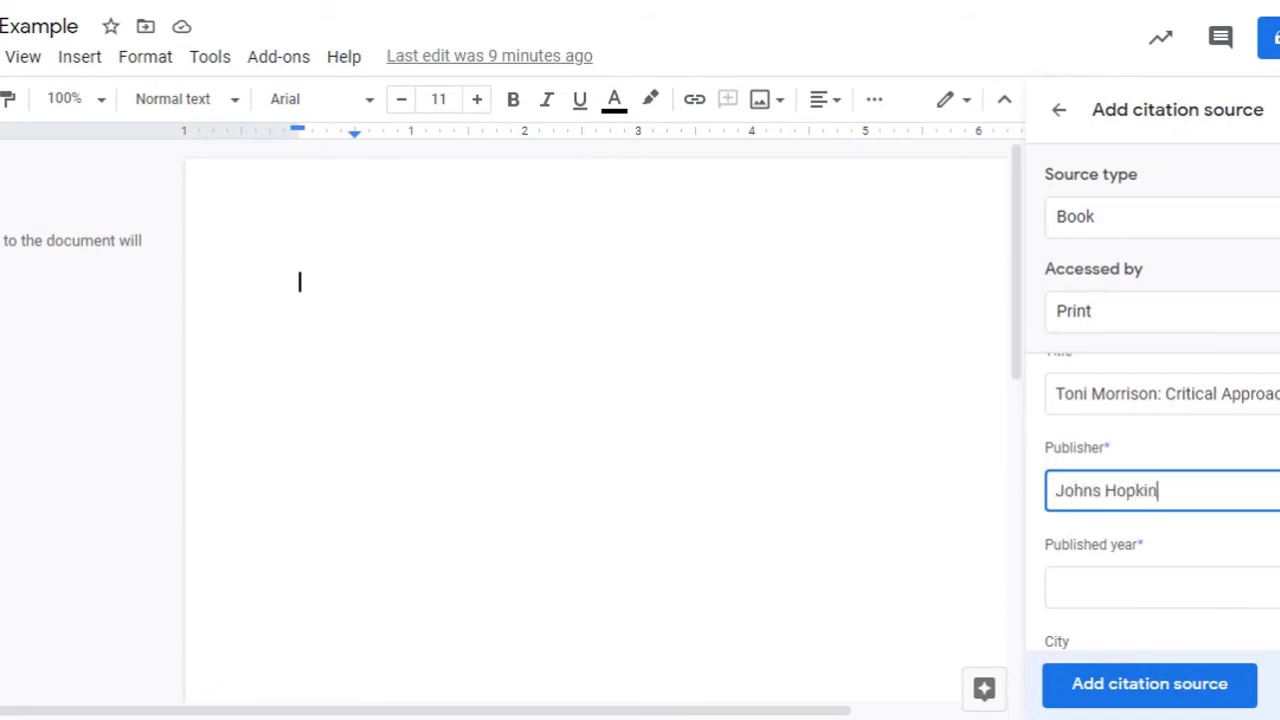
{"action": "type", "text": "s UP"}
{"action": "key", "text": "Tab"}
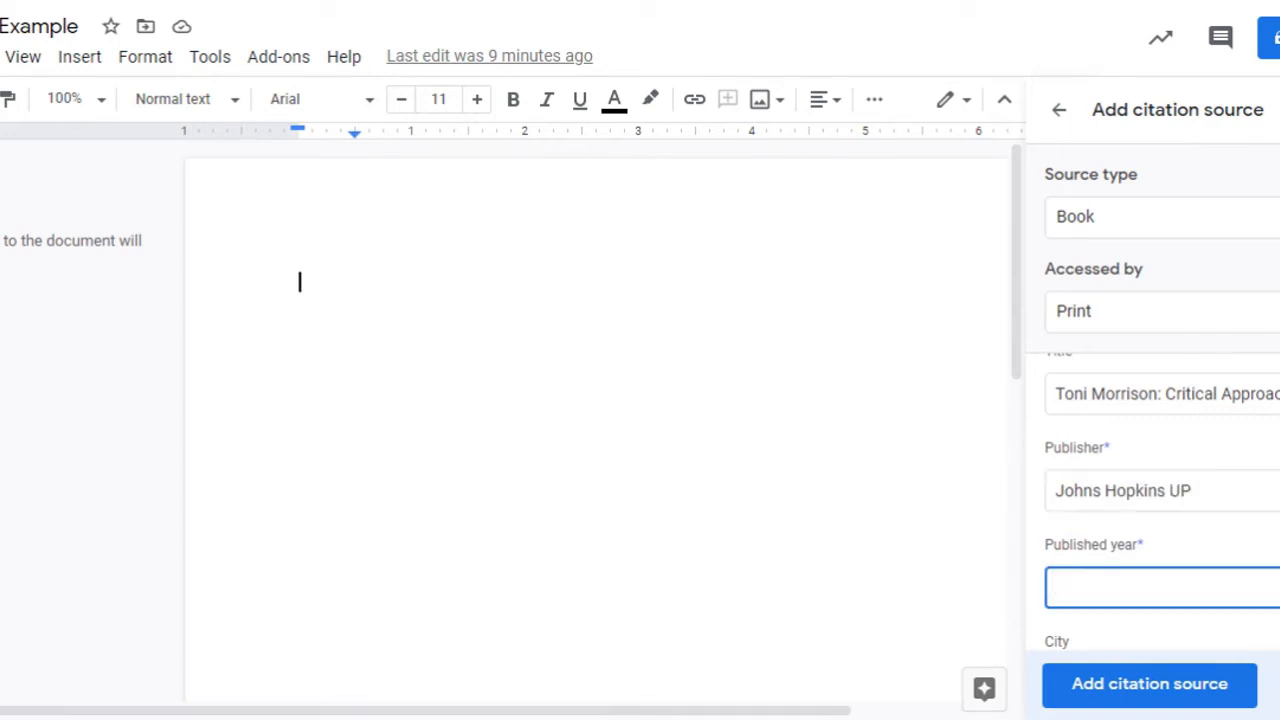
{"action": "type", "text": "1997"}
{"action": "left_click", "coordinate": [1133, 685]}
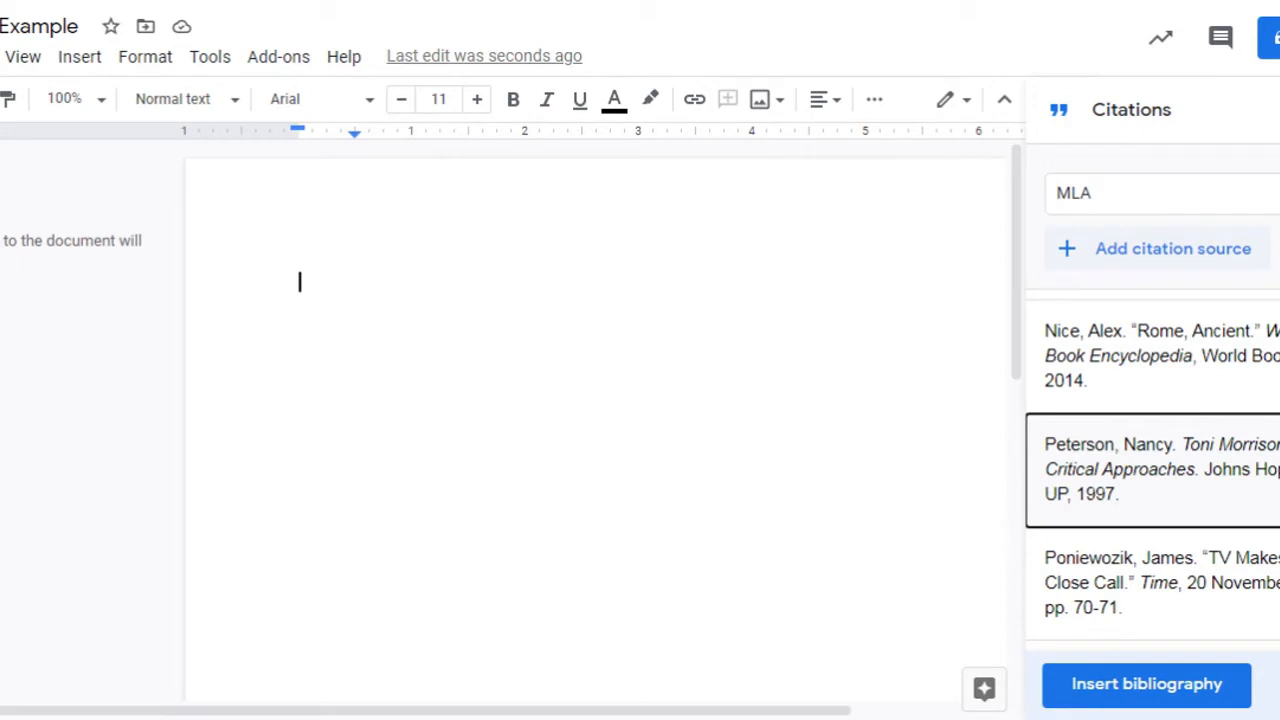
- Start another citation source with Book section as the source type and Print as the access method
{"action": "left_click", "coordinate": [1143, 250]}
{"action": "left_click", "coordinate": [1100, 218]}
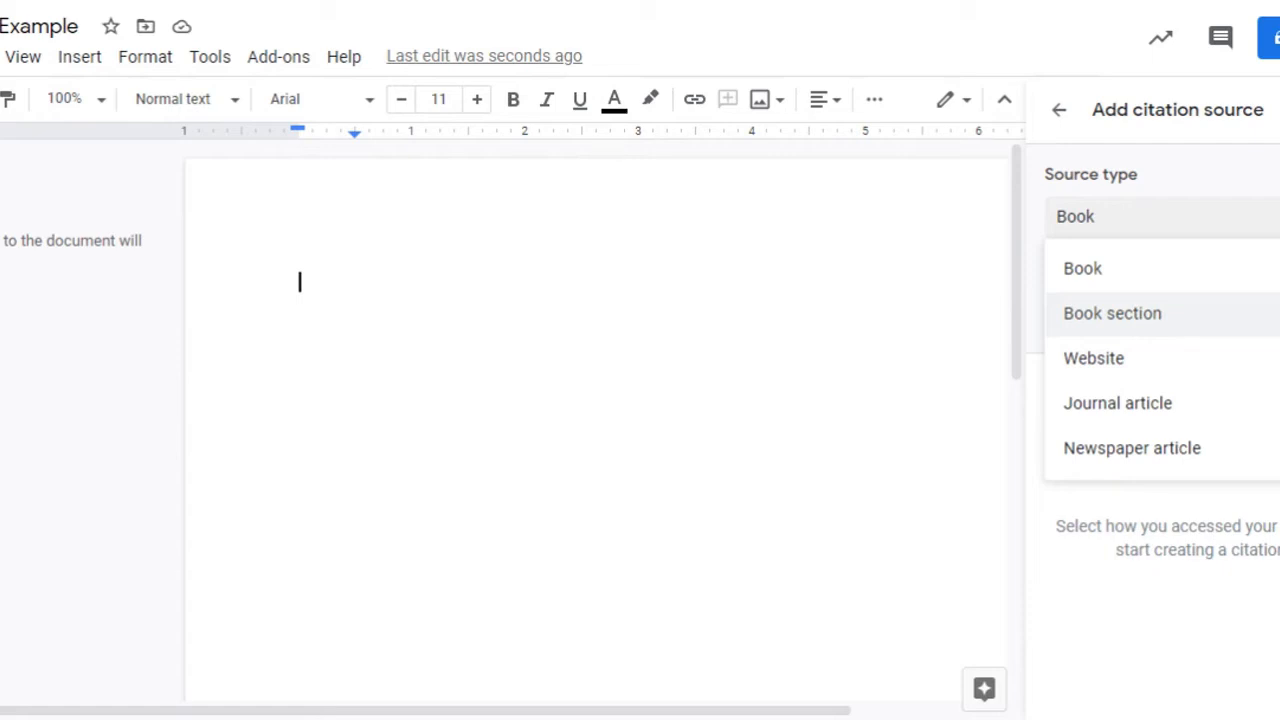
{"action": "left_click", "coordinate": [1163, 324]}
{"action": "left_click", "coordinate": [1143, 320]}
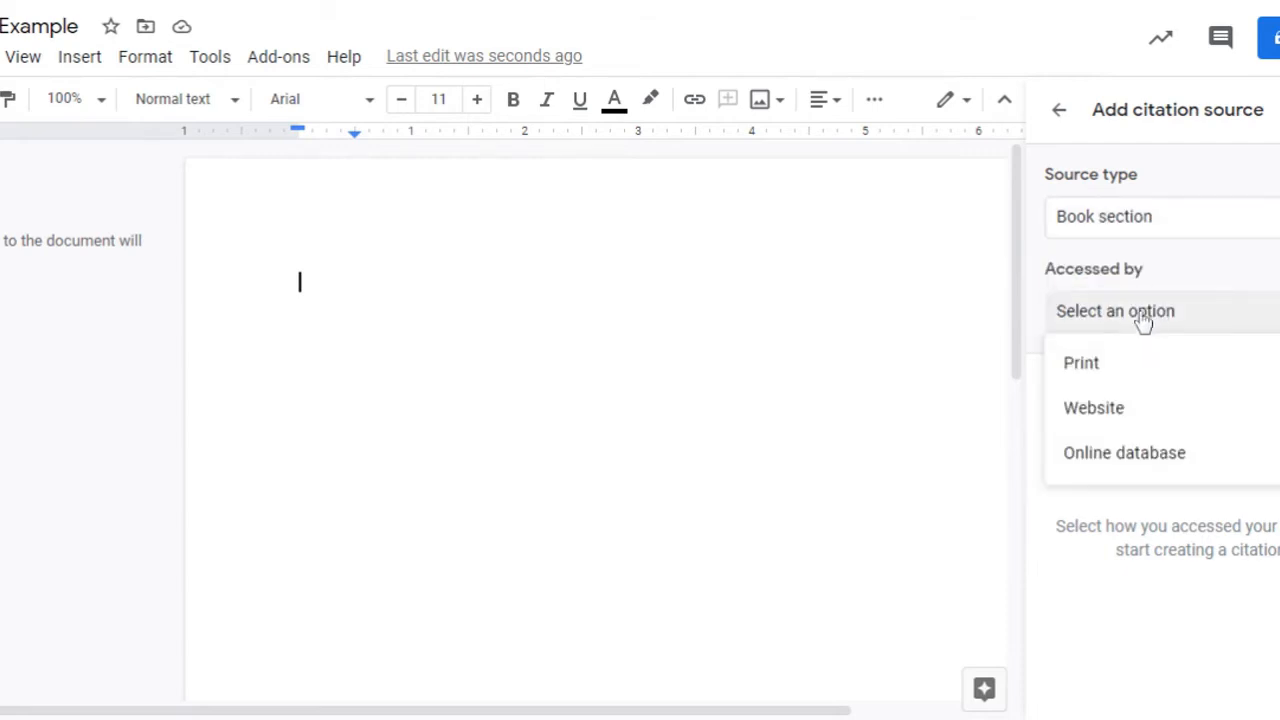
{"action": "left_click", "coordinate": [1095, 367]}
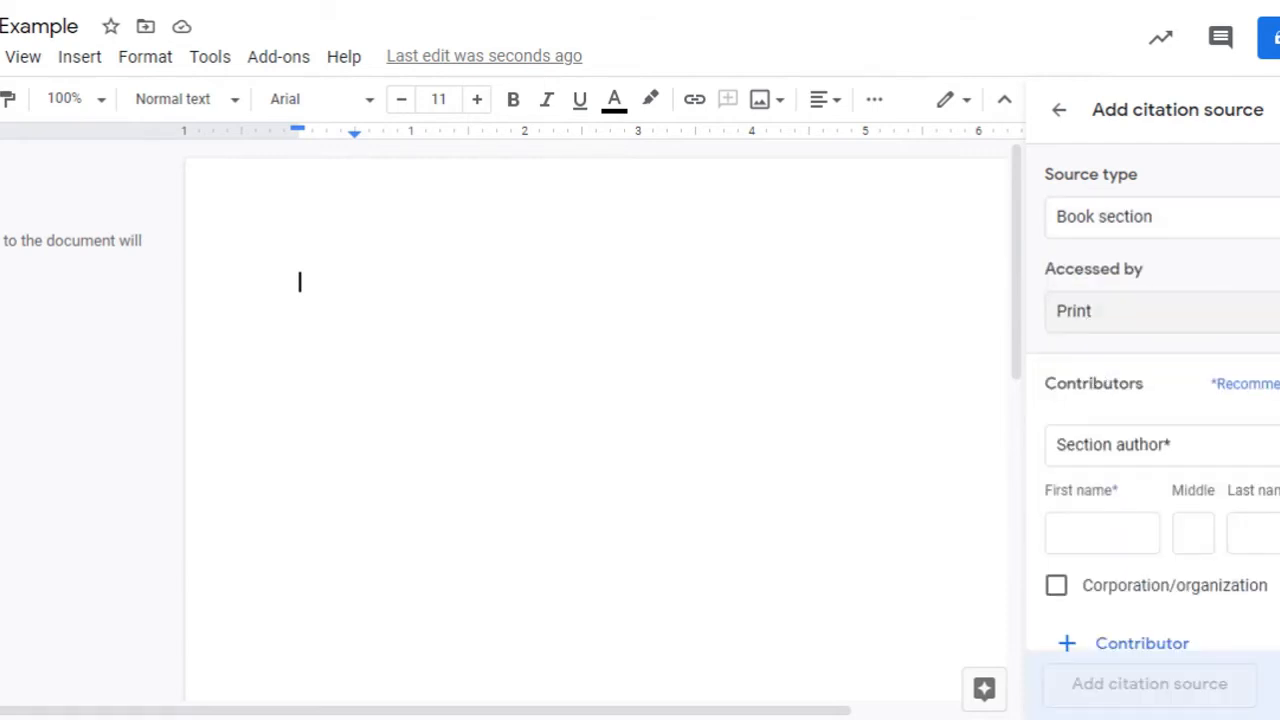
- Examine the contributor roles offered for the book section, keeping Section author selected
{"action": "scroll", "coordinate": [1160, 500], "scroll_direction": "down", "scroll_amount": 1}
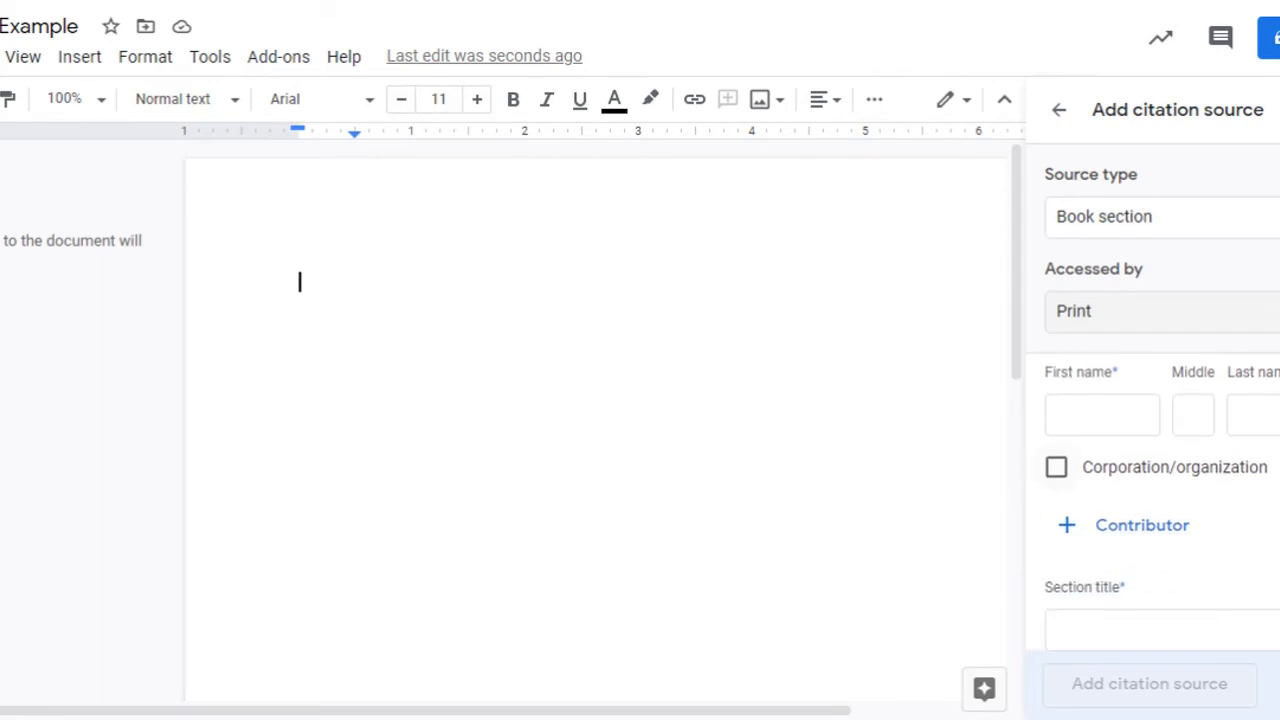
{"action": "scroll", "coordinate": [1160, 500], "scroll_direction": "up", "scroll_amount": 1}
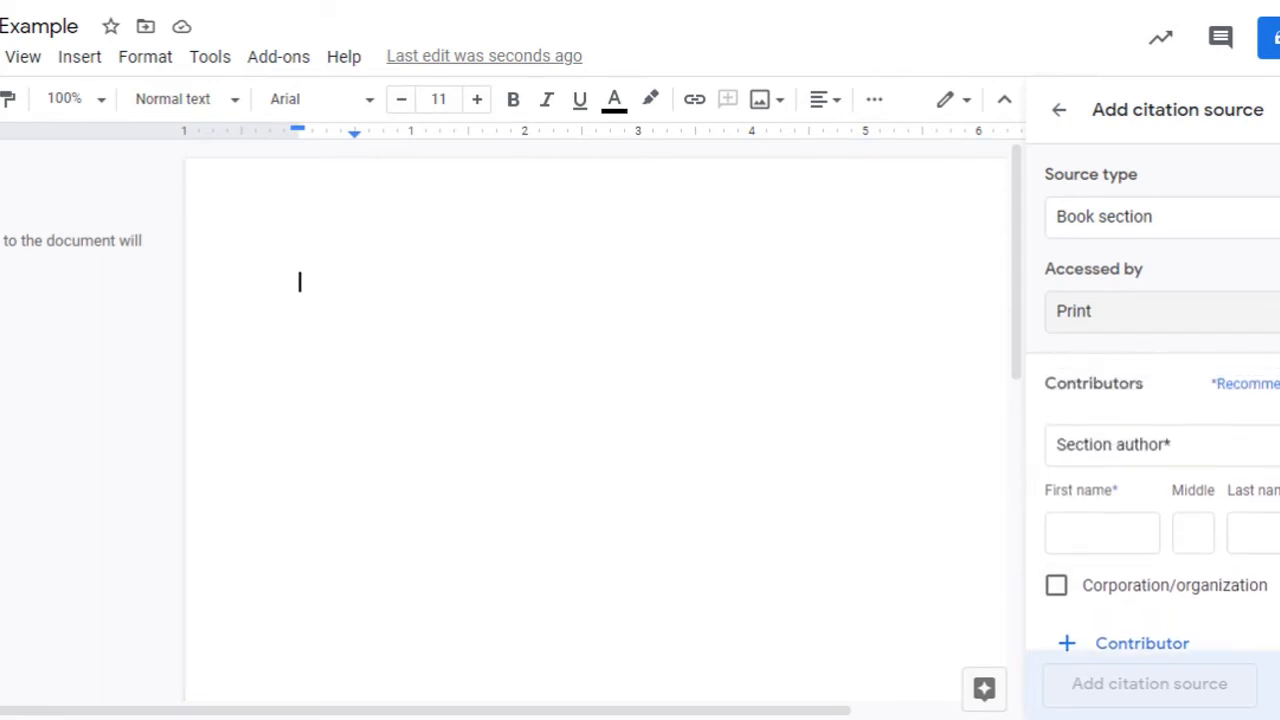
{"action": "left_click", "coordinate": [1184, 471]}
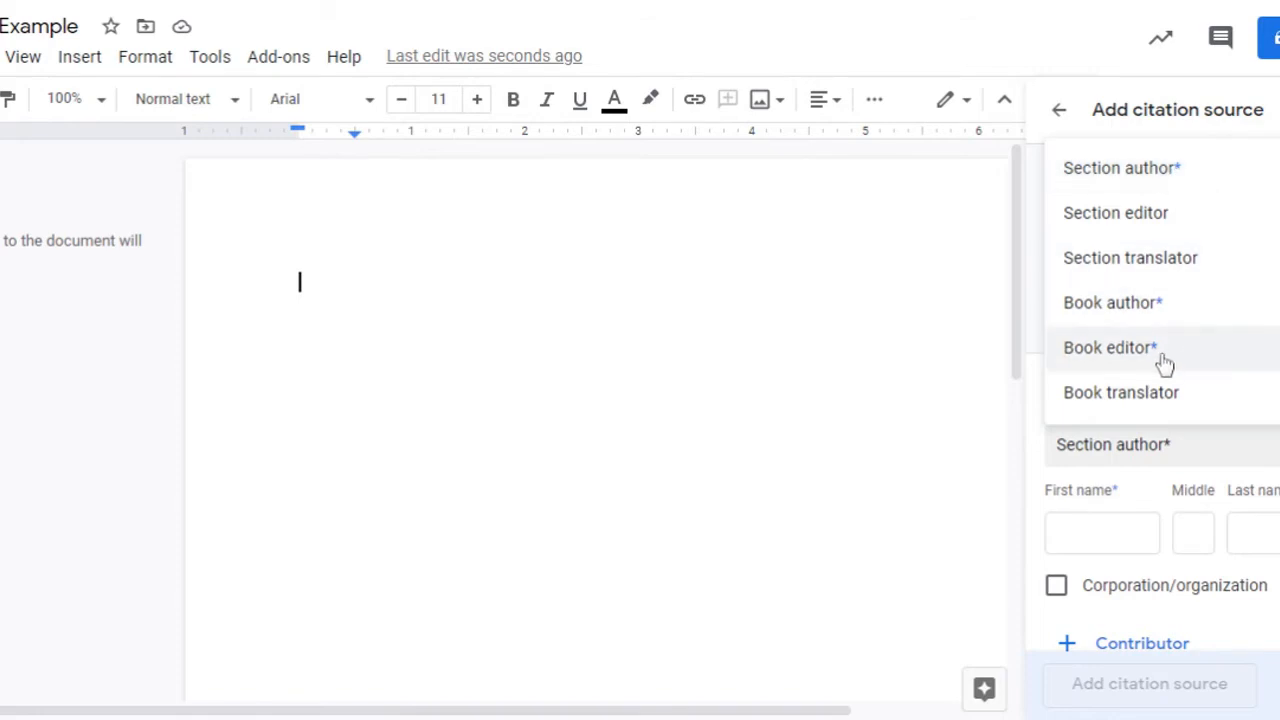
{"action": "left_click", "coordinate": [1152, 522]}
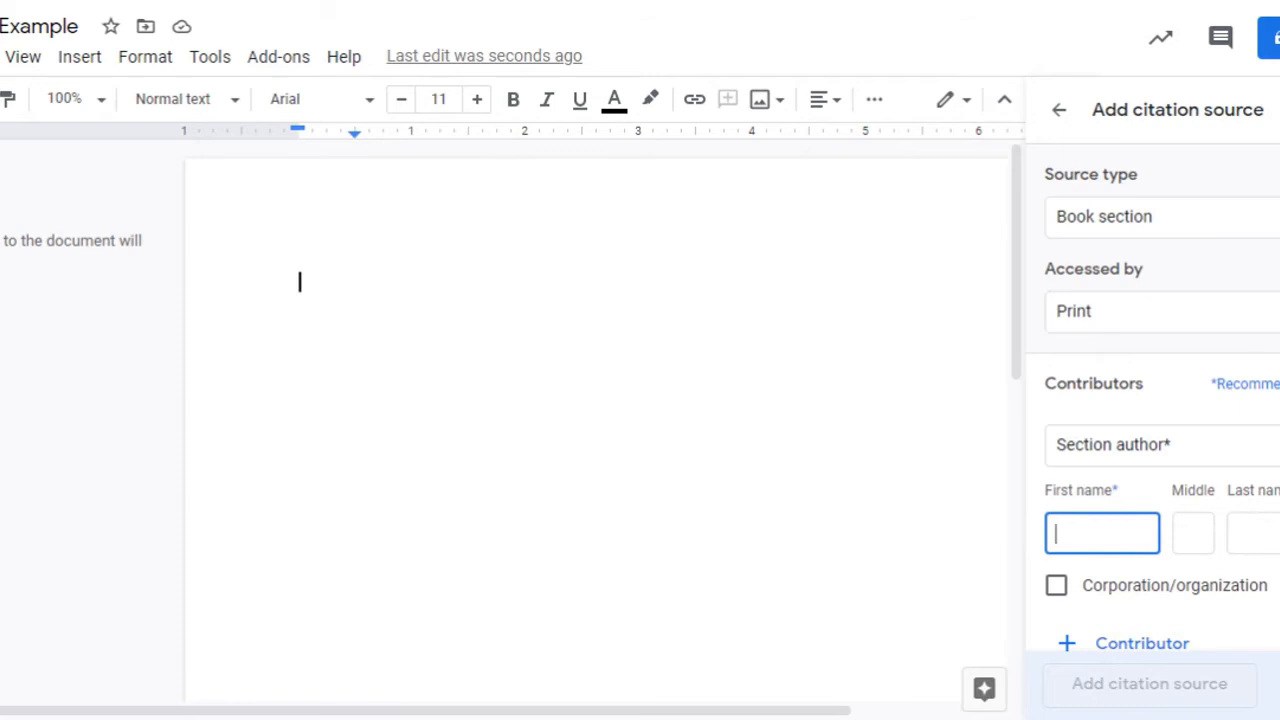
- Enter Thurgood Marshall as the section title of the book section, without quotation marks
{"action": "scroll", "coordinate": [1211, 520], "scroll_direction": "down", "scroll_amount": 3}
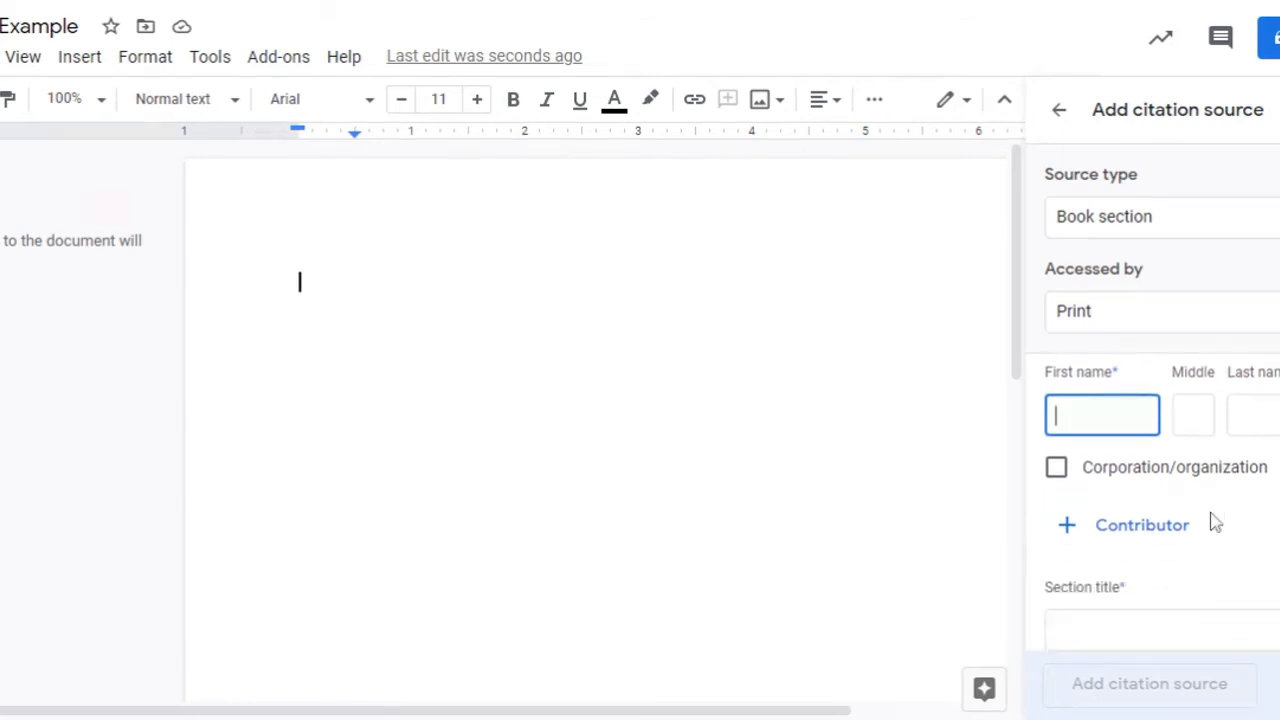
{"action": "left_click", "coordinate": [1162, 512]}
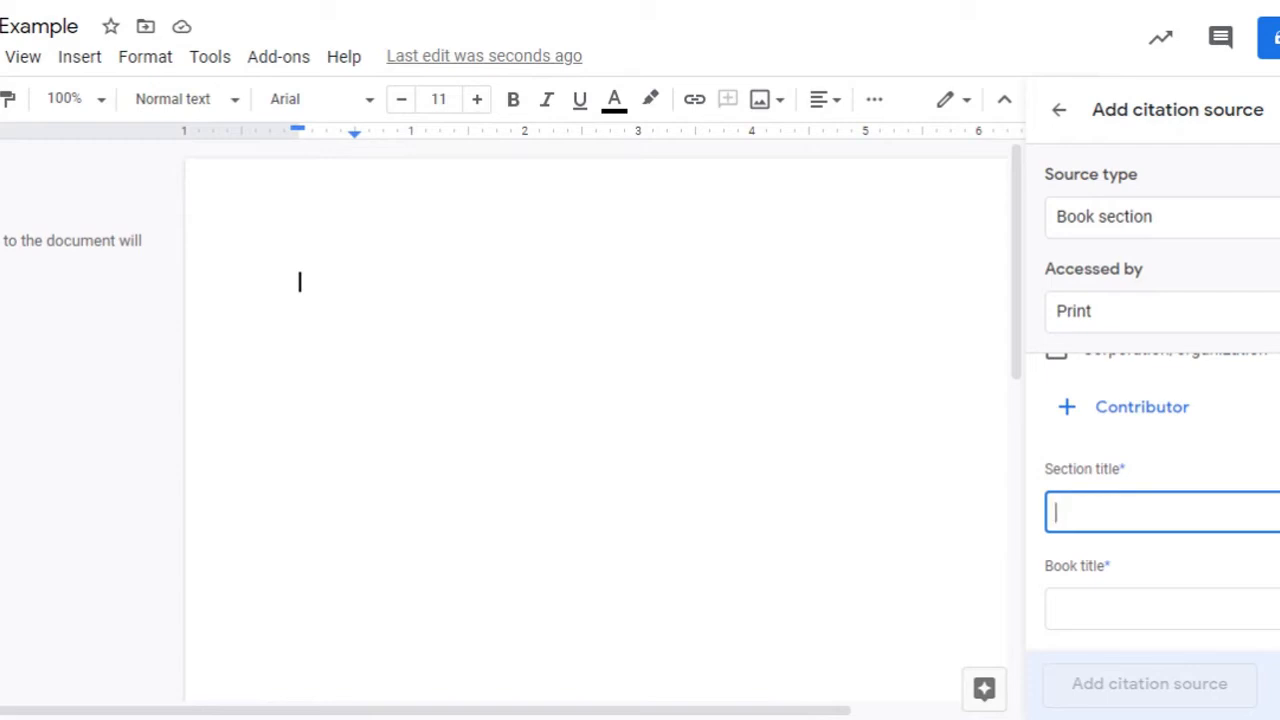
{"action": "type", "text": "\"Thurg"}
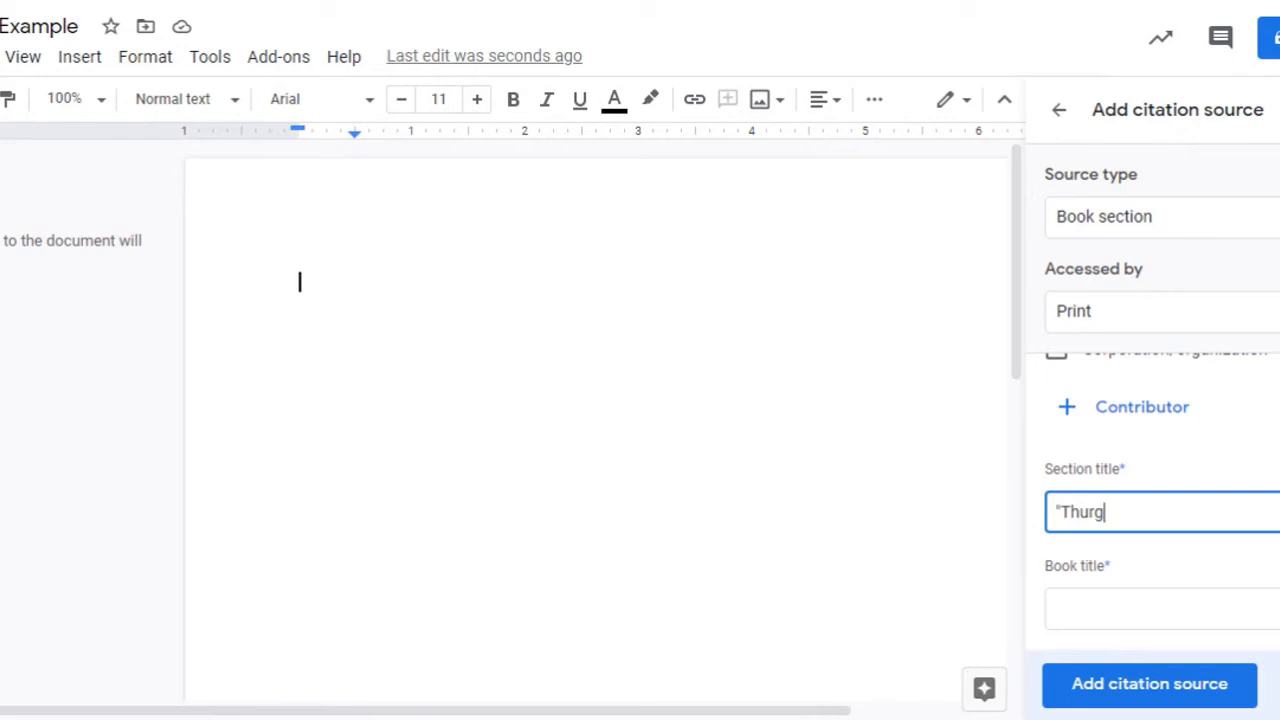
{"action": "type", "text": "ood Marshall"}
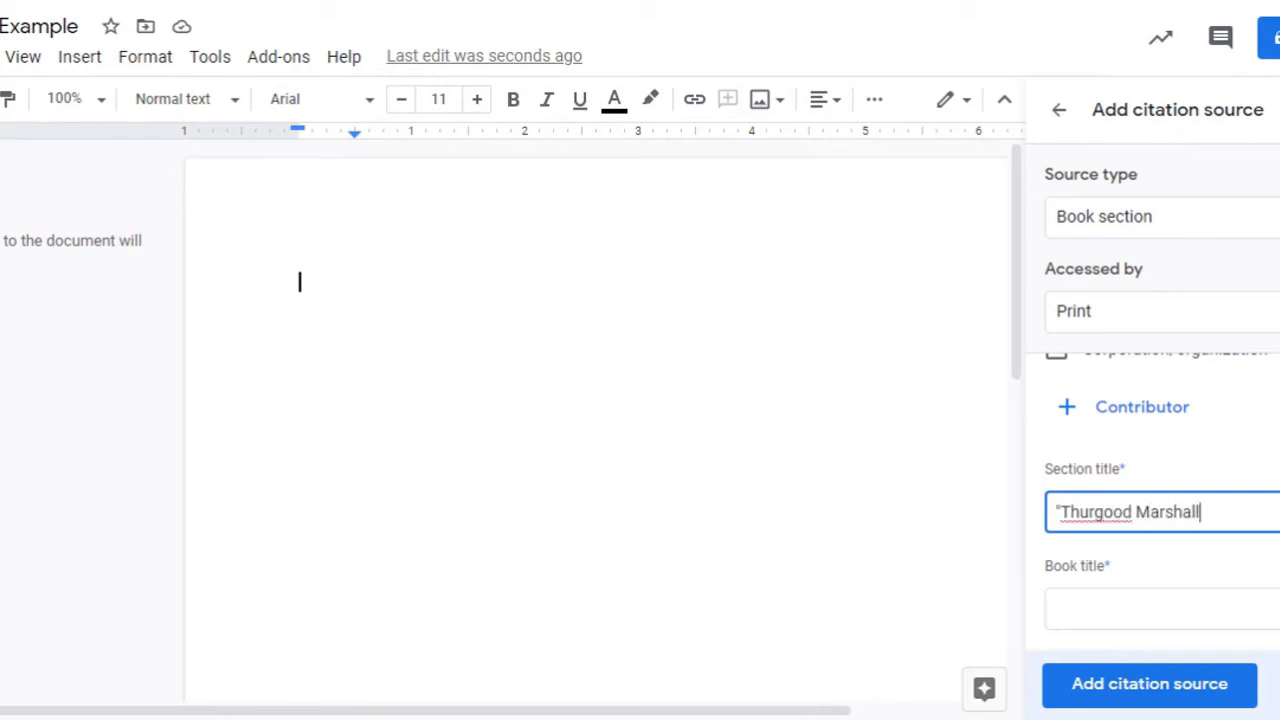
{"action": "left_click", "coordinate": [1061, 514]}
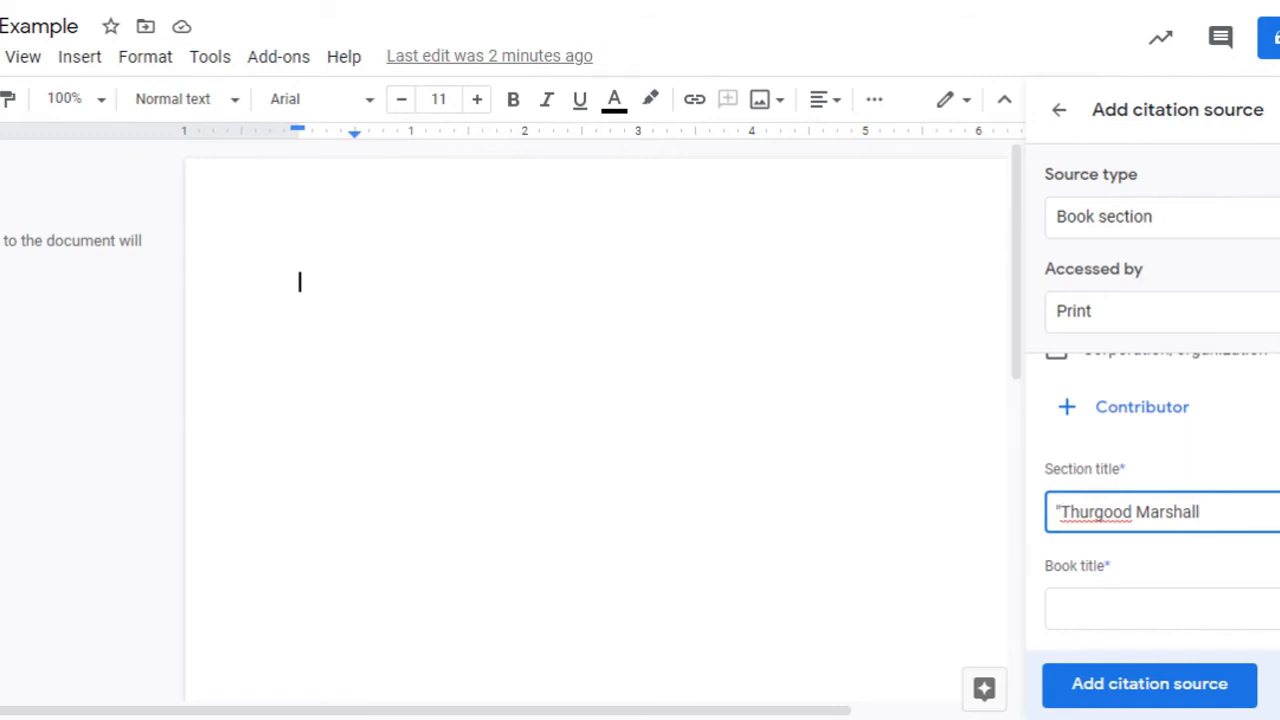
{"action": "key", "text": "BackSpace"}
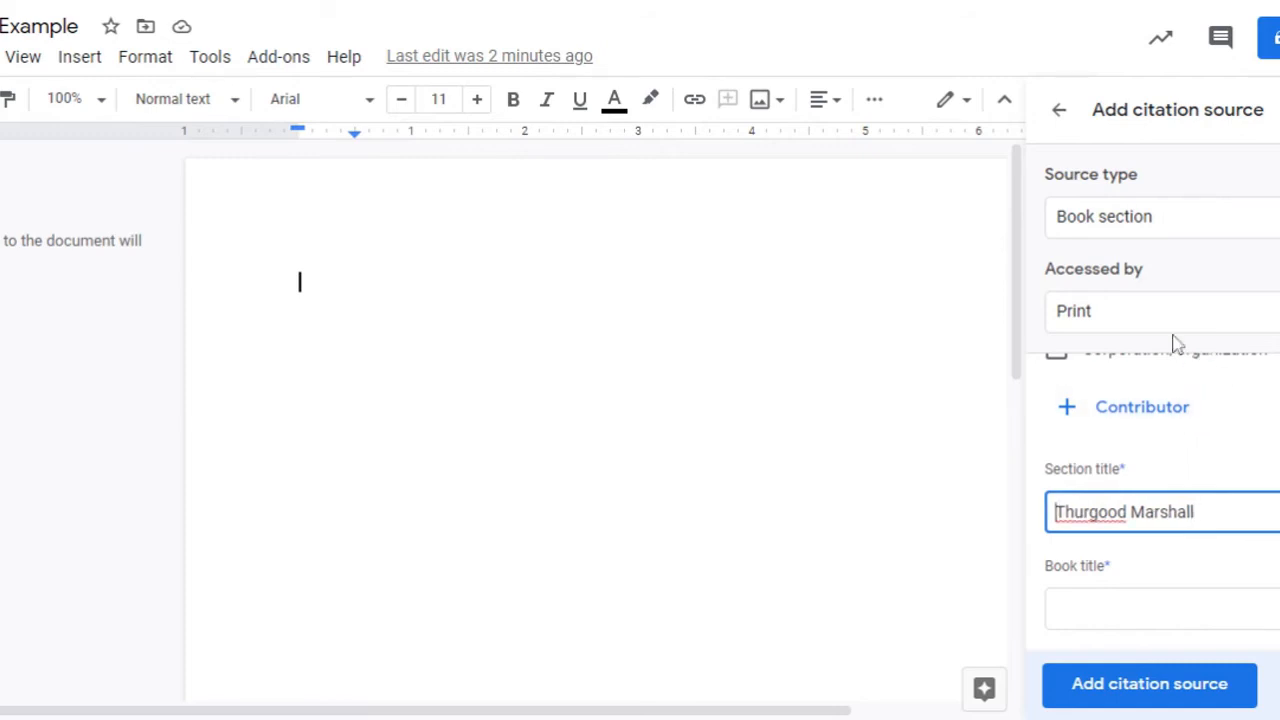
- Enter "Encyclopedia of World Biography" as the book title for the section
{"action": "scroll", "coordinate": [1172, 404], "scroll_direction": "down", "scroll_amount": 1}
{"action": "key", "text": "Tab"}
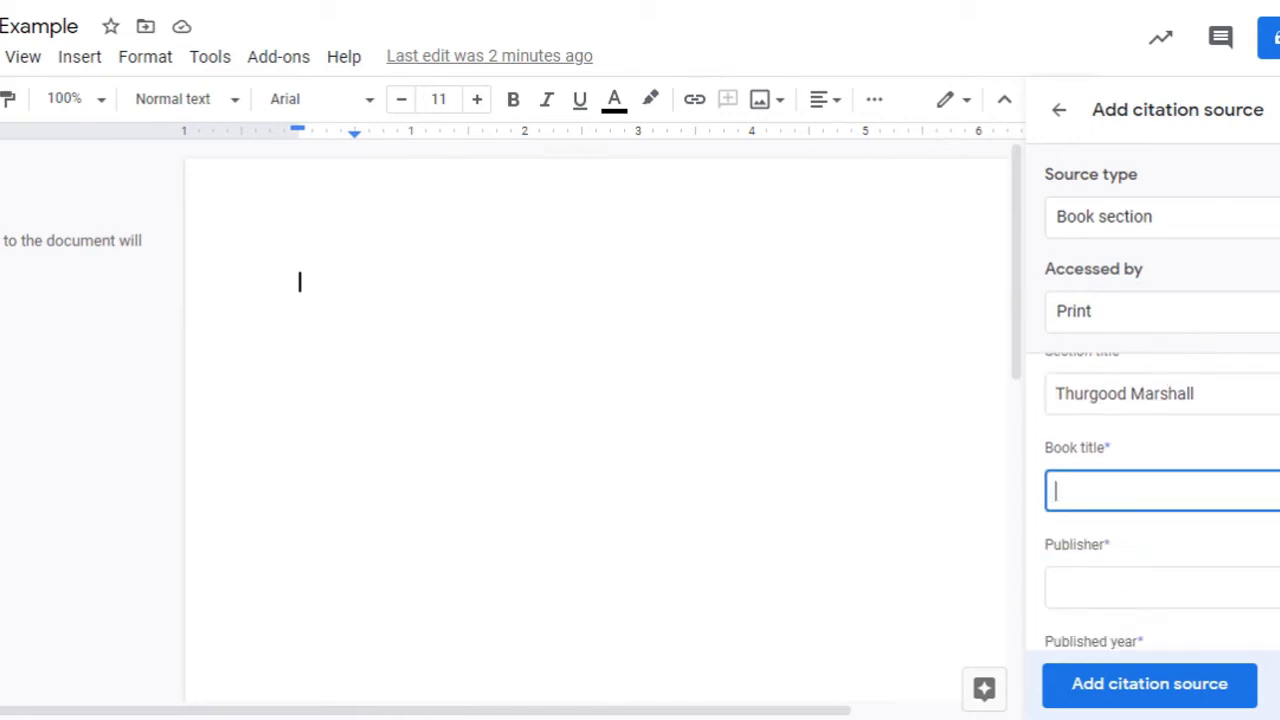
{"action": "type", "text": "Encyclopedia o"}
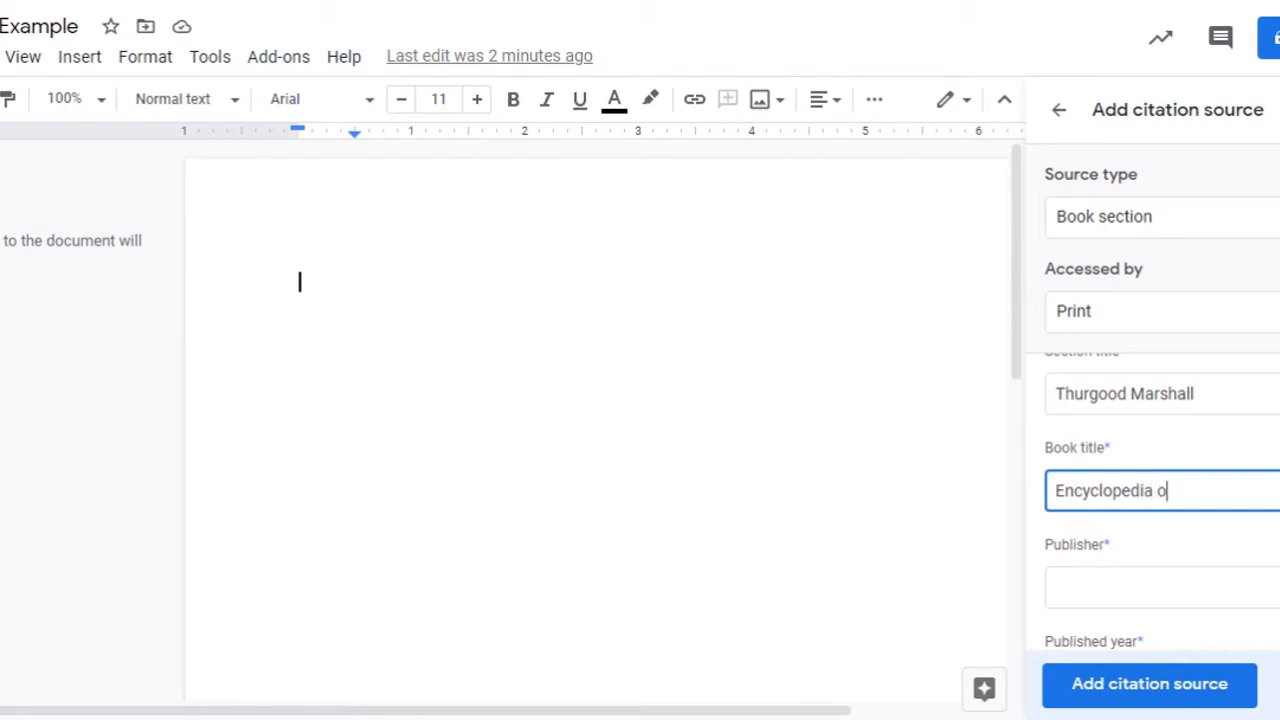
{"action": "type", "text": "f World Biograp"}
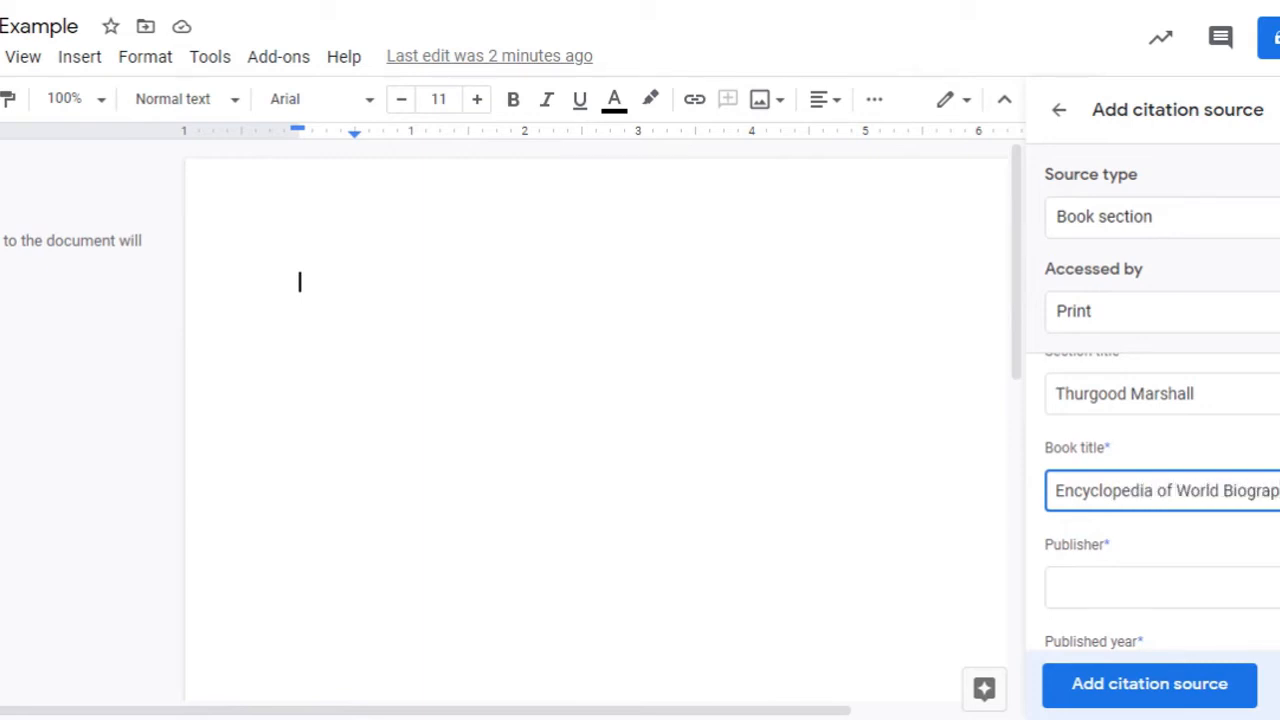
- Set the publisher to Gale and the published year to 1998, and add the citation source
{"action": "left_click", "coordinate": [1144, 576]}
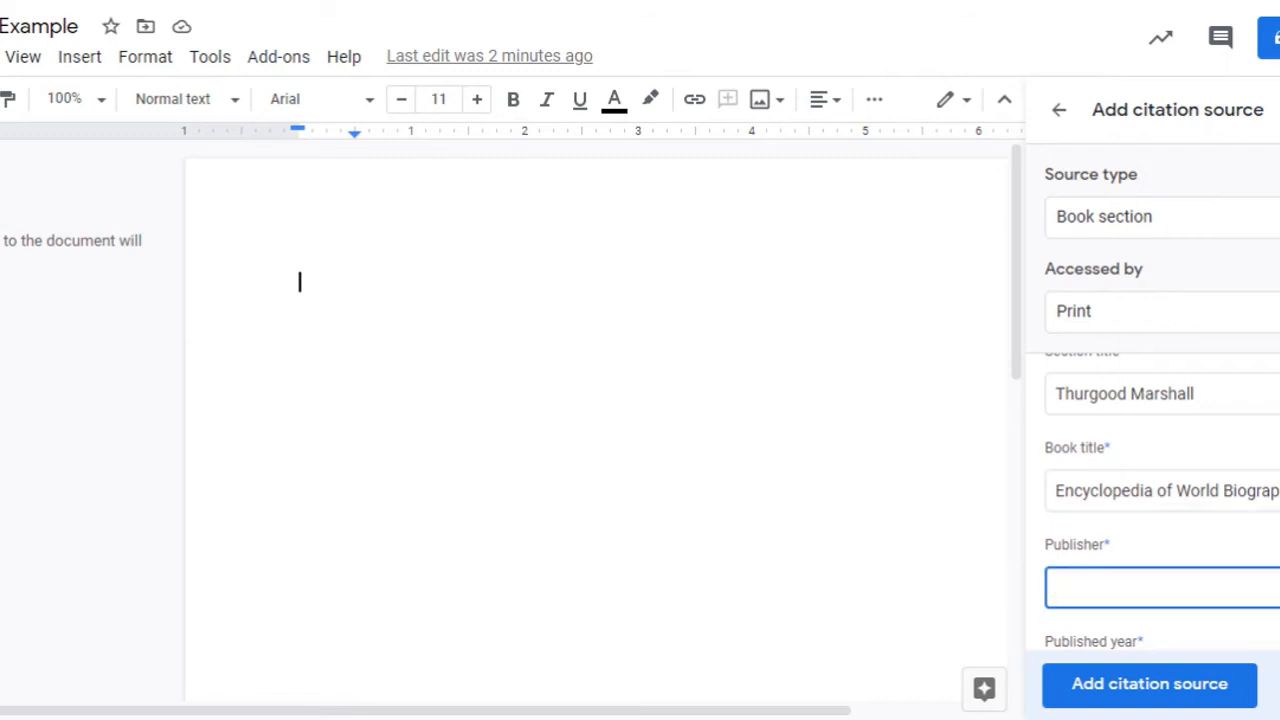
{"action": "type", "text": "Gale"}
{"action": "scroll", "coordinate": [1137, 576], "scroll_direction": "down", "scroll_amount": 2}
{"action": "left_click", "coordinate": [1112, 449]}
{"action": "type", "text": "1998"}
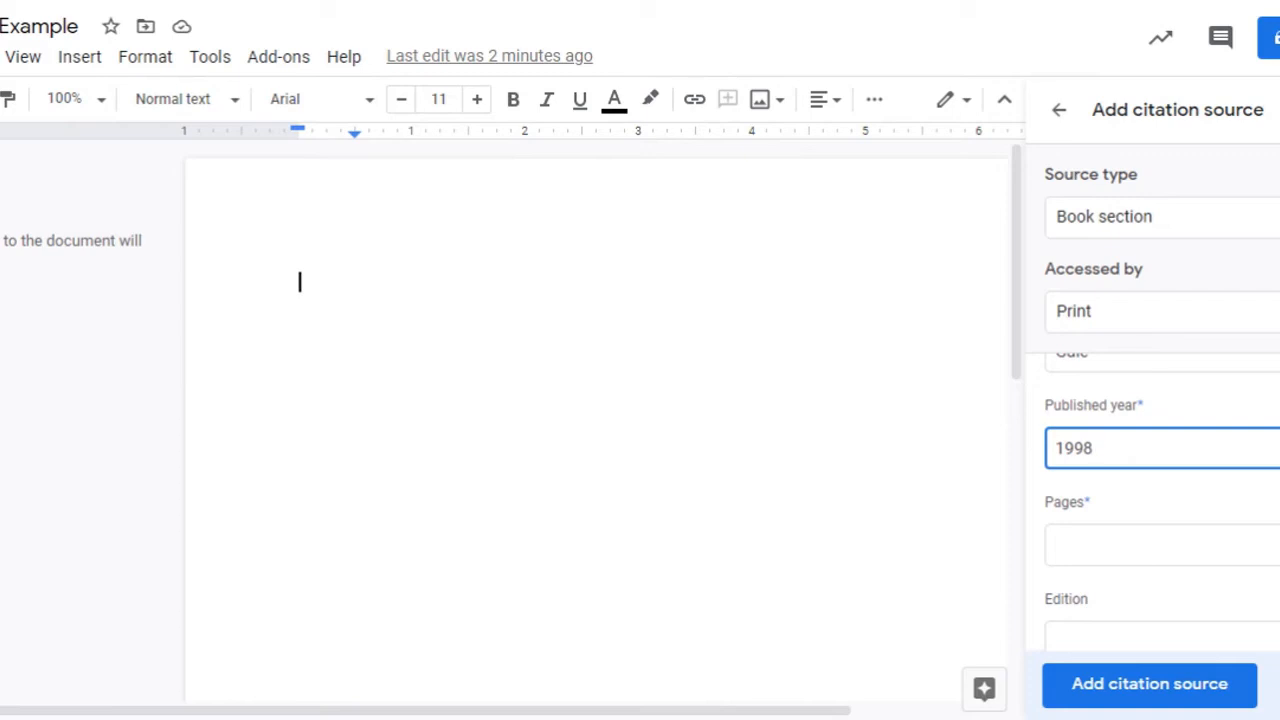
{"action": "left_click", "coordinate": [1138, 695]}
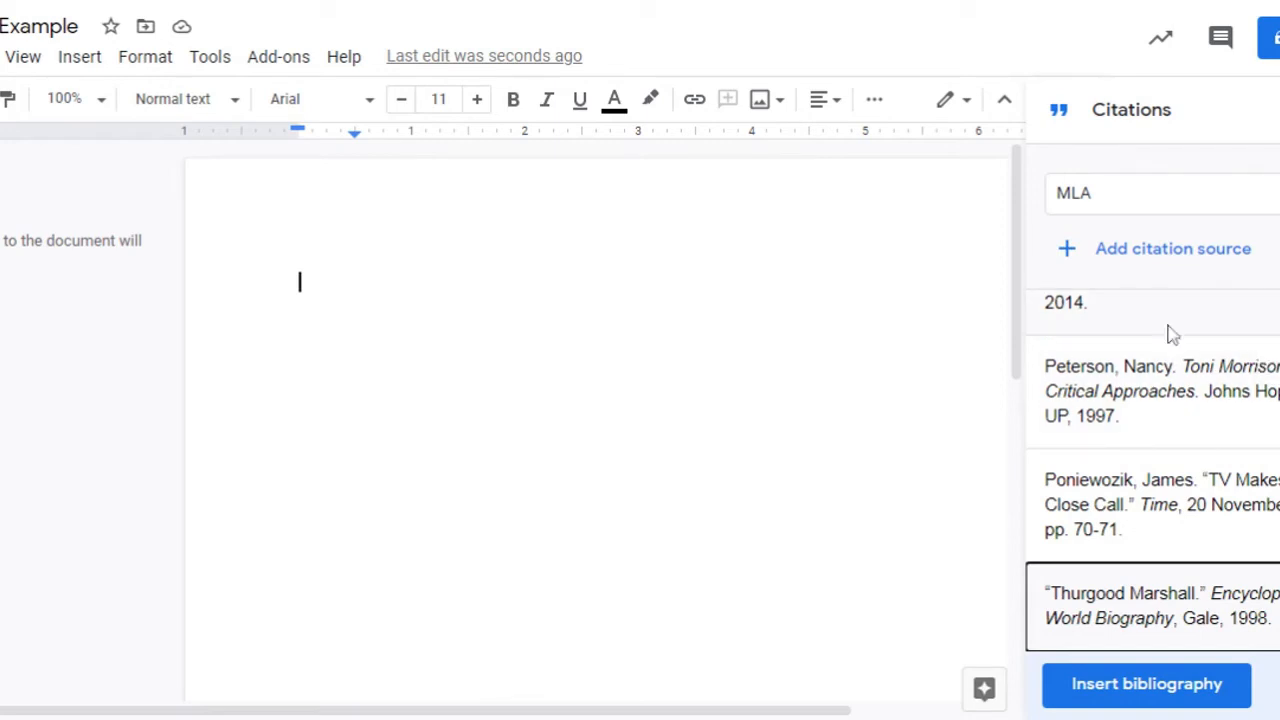
- Start another citation source with Website as the source type, keeping Website as the access method
{"action": "left_click", "coordinate": [1195, 258]}
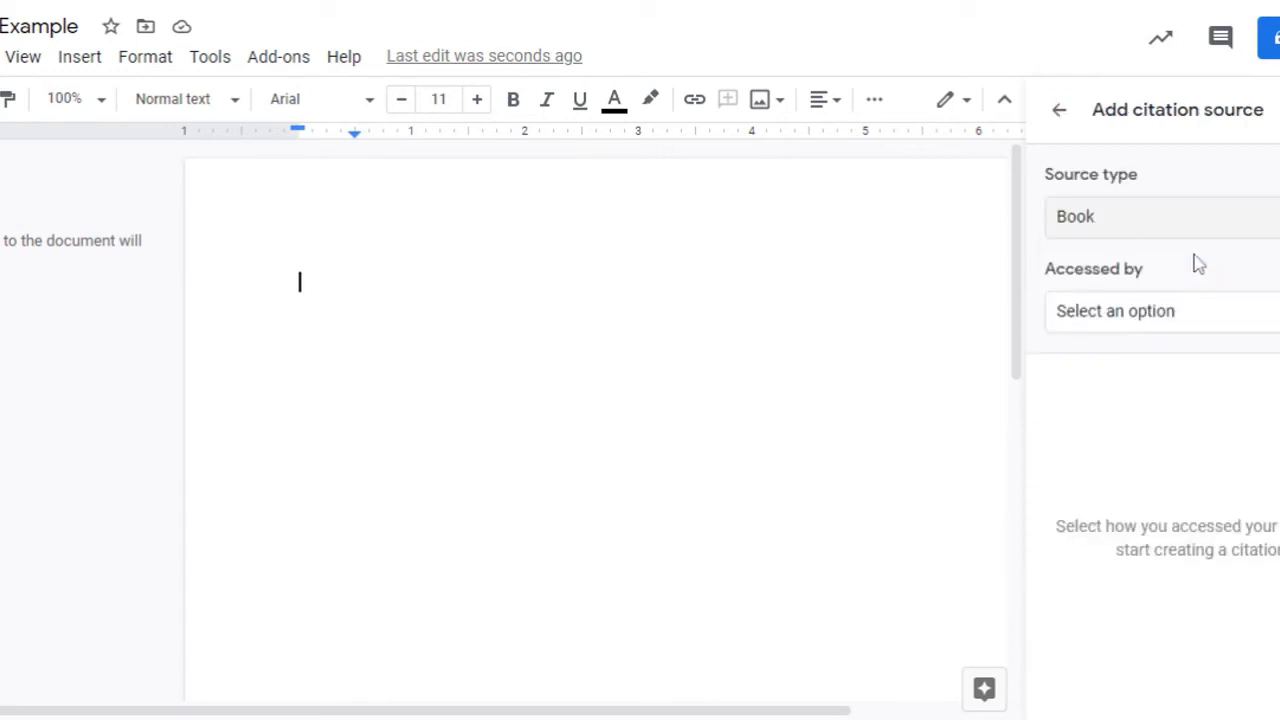
{"action": "left_click", "coordinate": [1110, 222]}
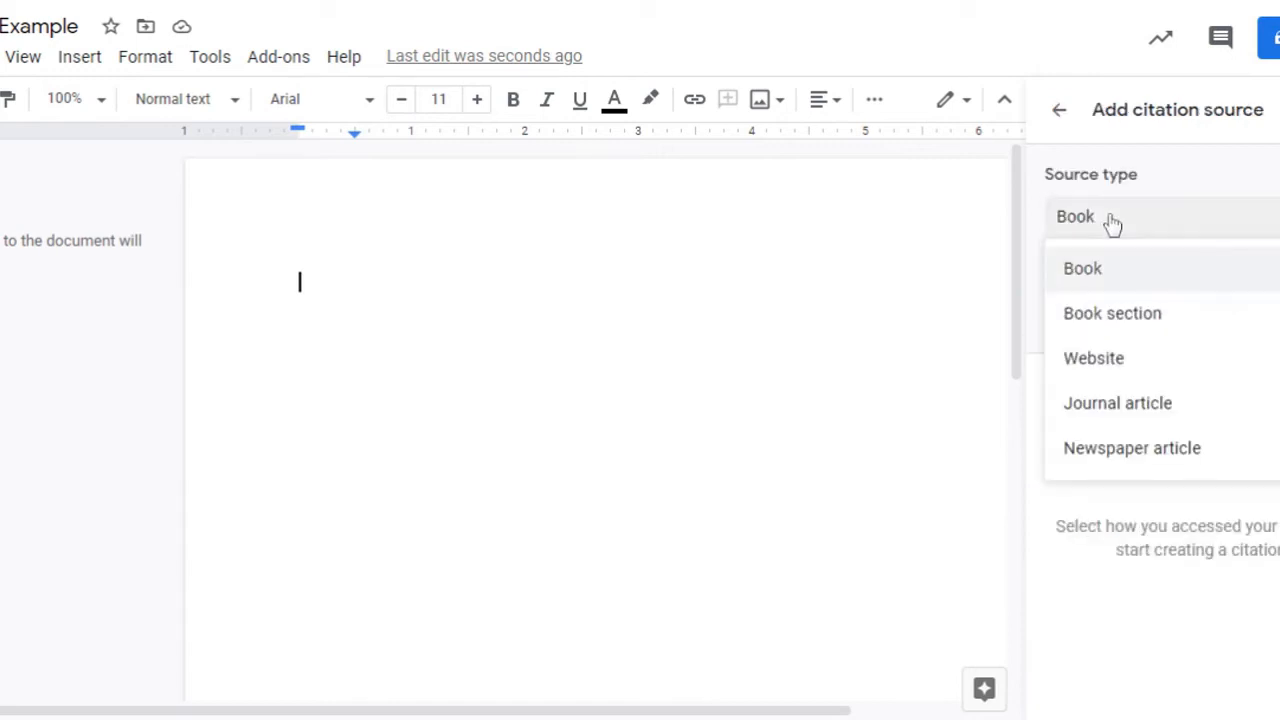
{"action": "left_click", "coordinate": [1121, 364]}
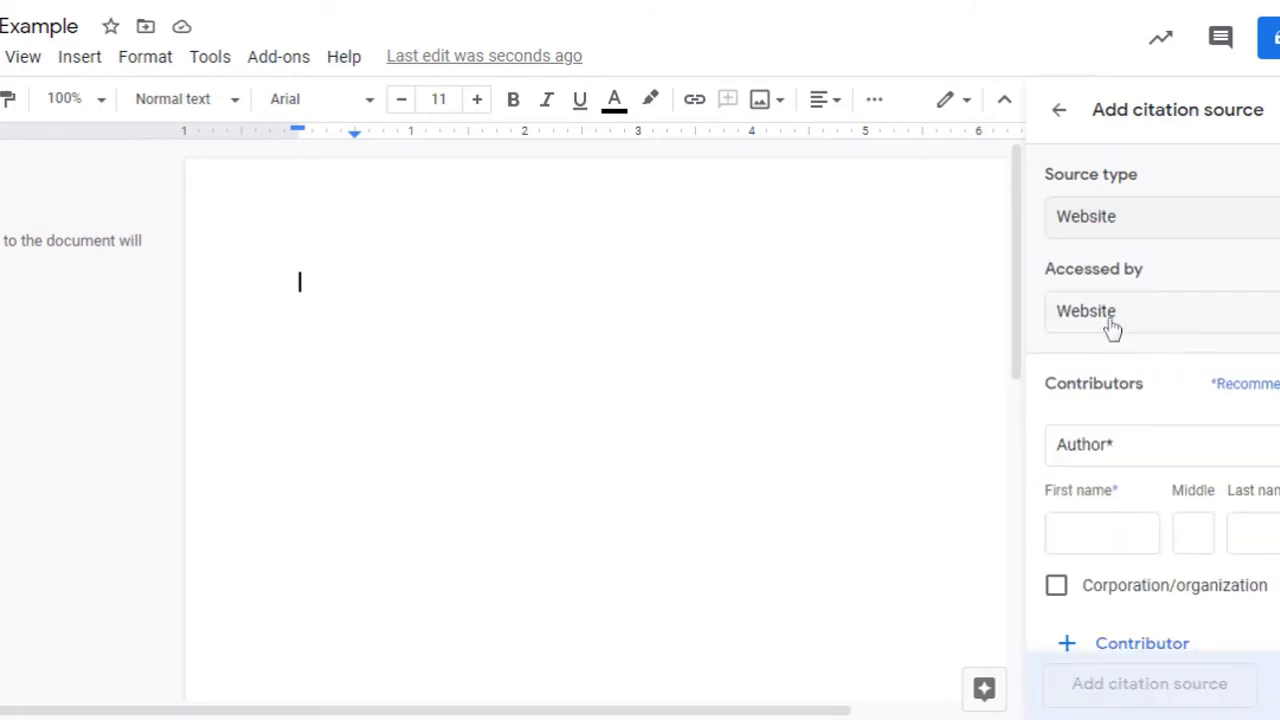
{"action": "left_click", "coordinate": [1152, 325]}
{"action": "left_click", "coordinate": [1152, 325]}
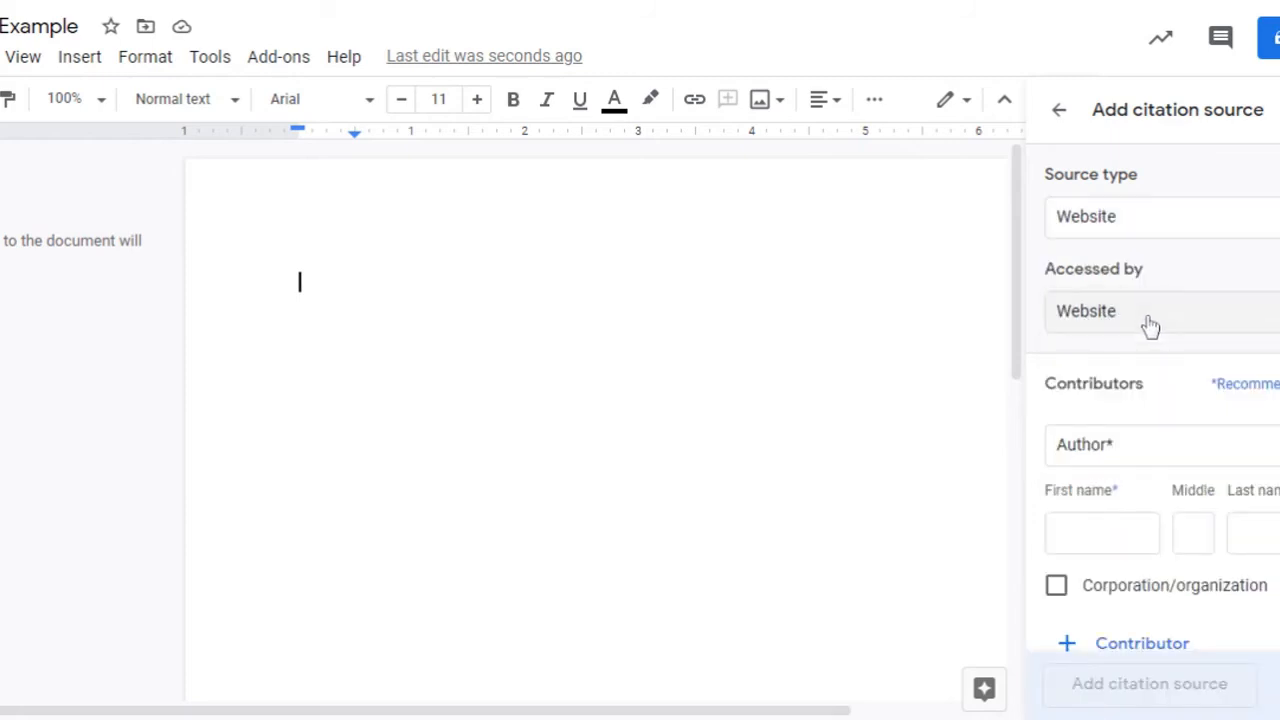
- Enter "Hubble Telescope Image" as the title of the website source, leaving the author fields blank
{"action": "scroll", "coordinate": [1240, 414], "scroll_direction": "down", "scroll_amount": 2}
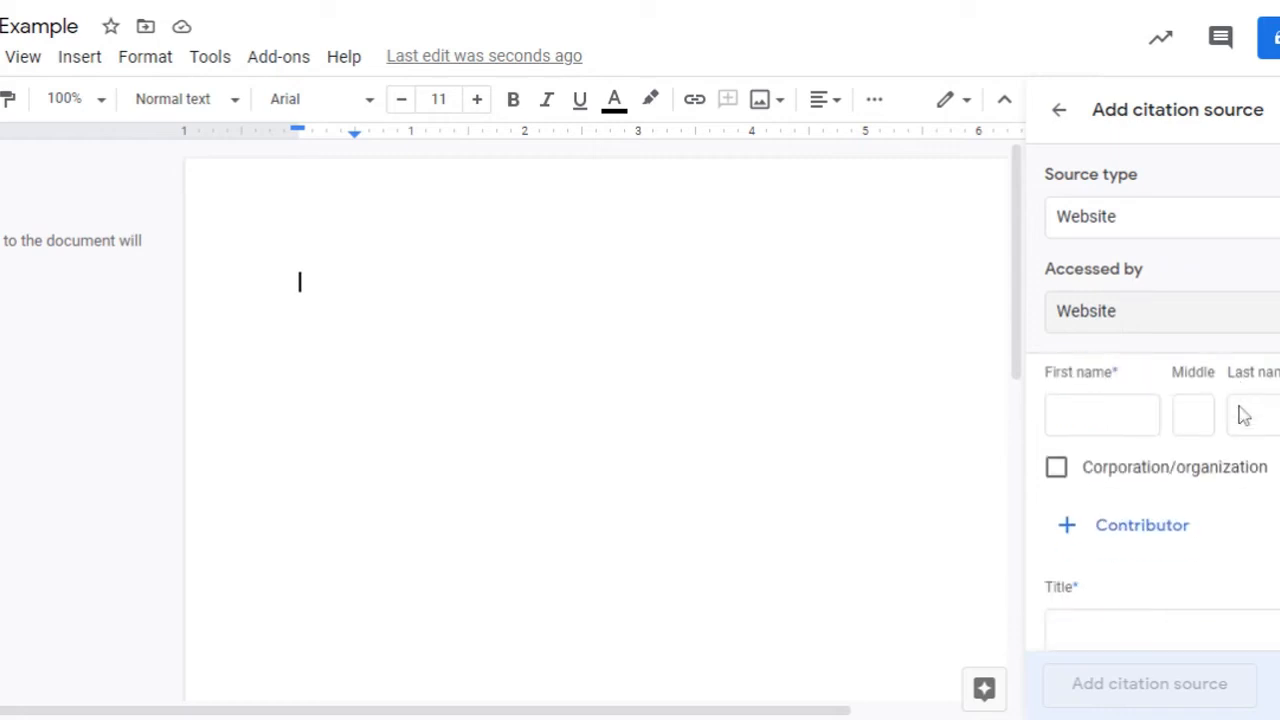
{"action": "scroll", "coordinate": [1245, 418], "scroll_direction": "up", "scroll_amount": 2}
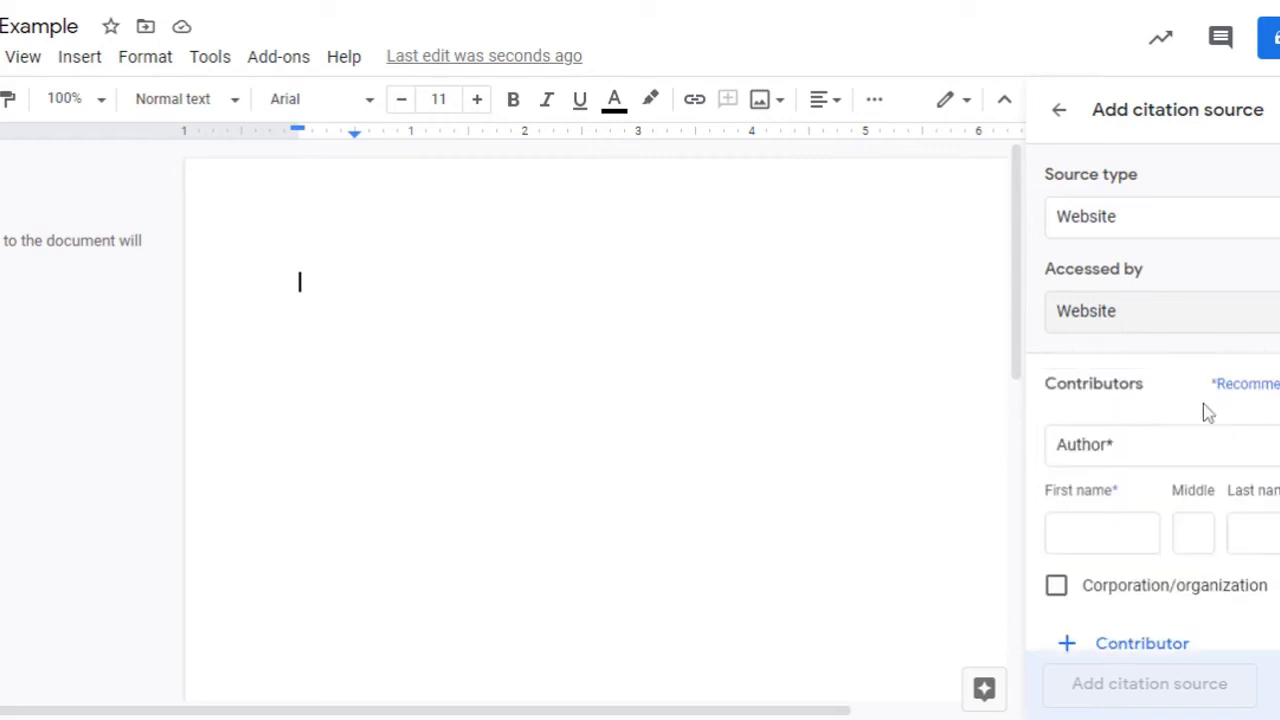
{"action": "scroll", "coordinate": [1180, 420], "scroll_direction": "down", "scroll_amount": 2}
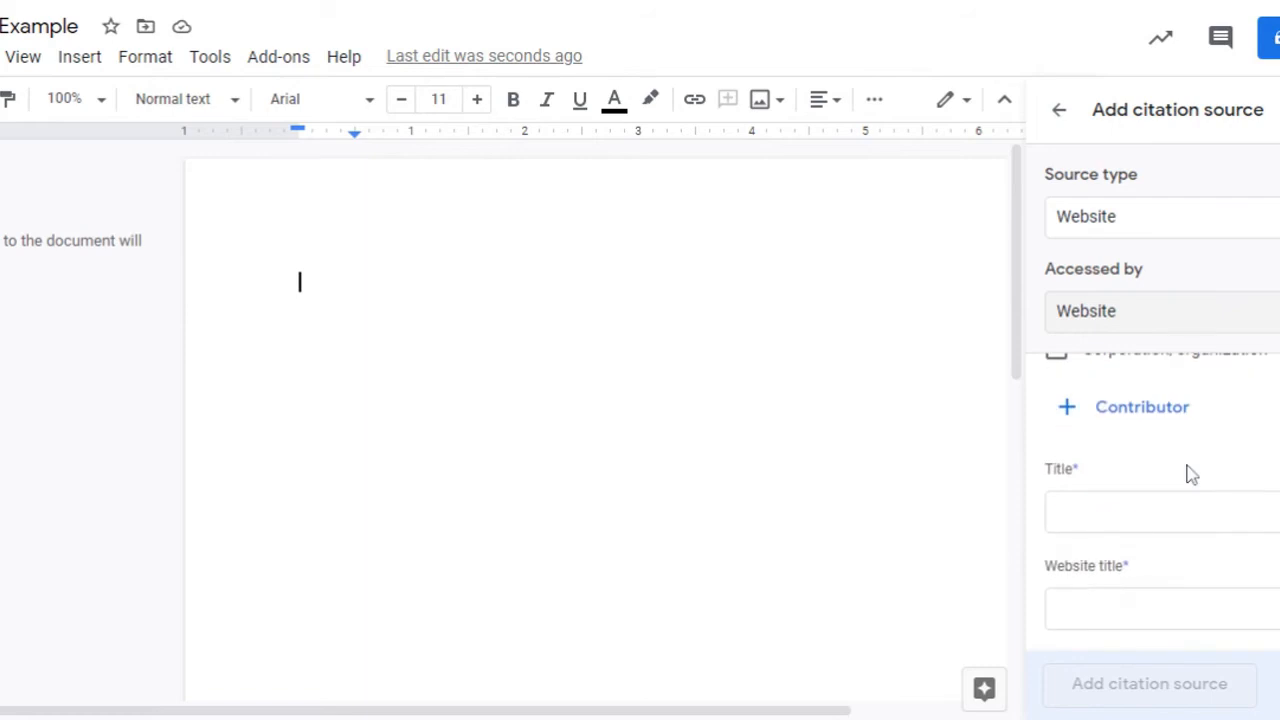
{"action": "scroll", "coordinate": [1192, 475], "scroll_direction": "down", "scroll_amount": 1}
{"action": "scroll", "coordinate": [1192, 475], "scroll_direction": "up", "scroll_amount": 3}
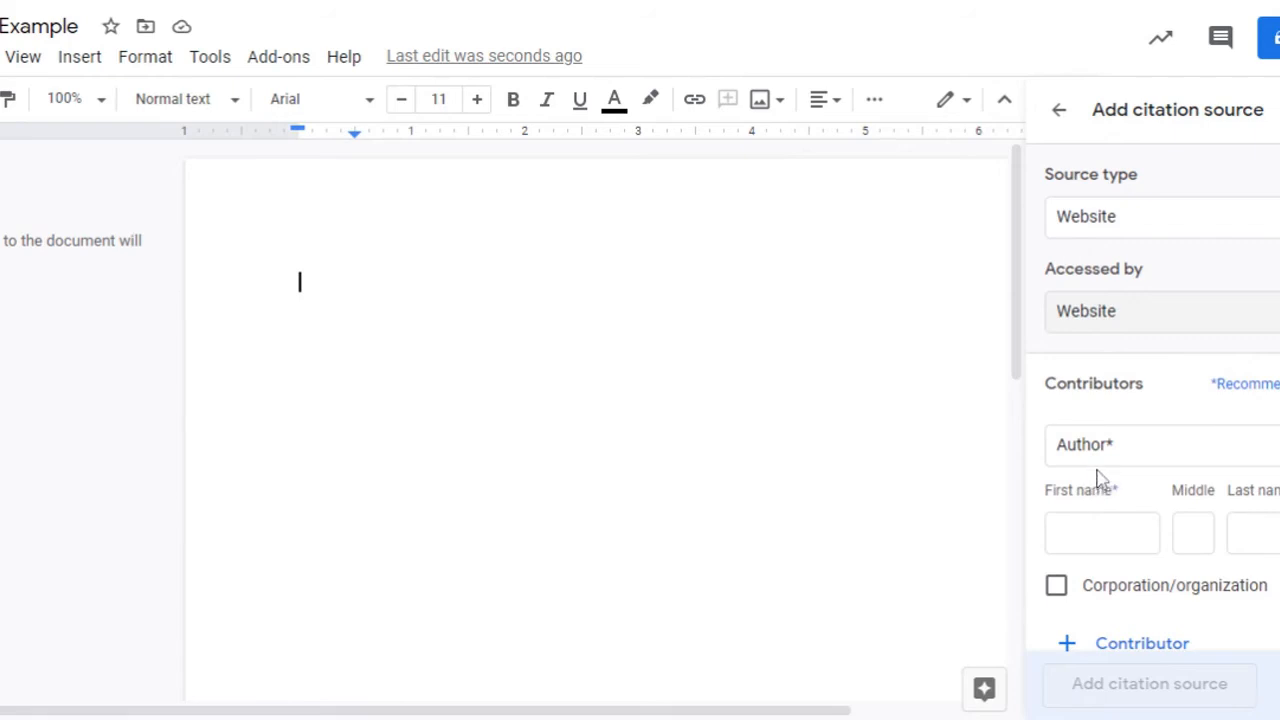
{"action": "scroll", "coordinate": [1097, 481], "scroll_direction": "down", "scroll_amount": 3}
{"action": "left_click", "coordinate": [1258, 510]}
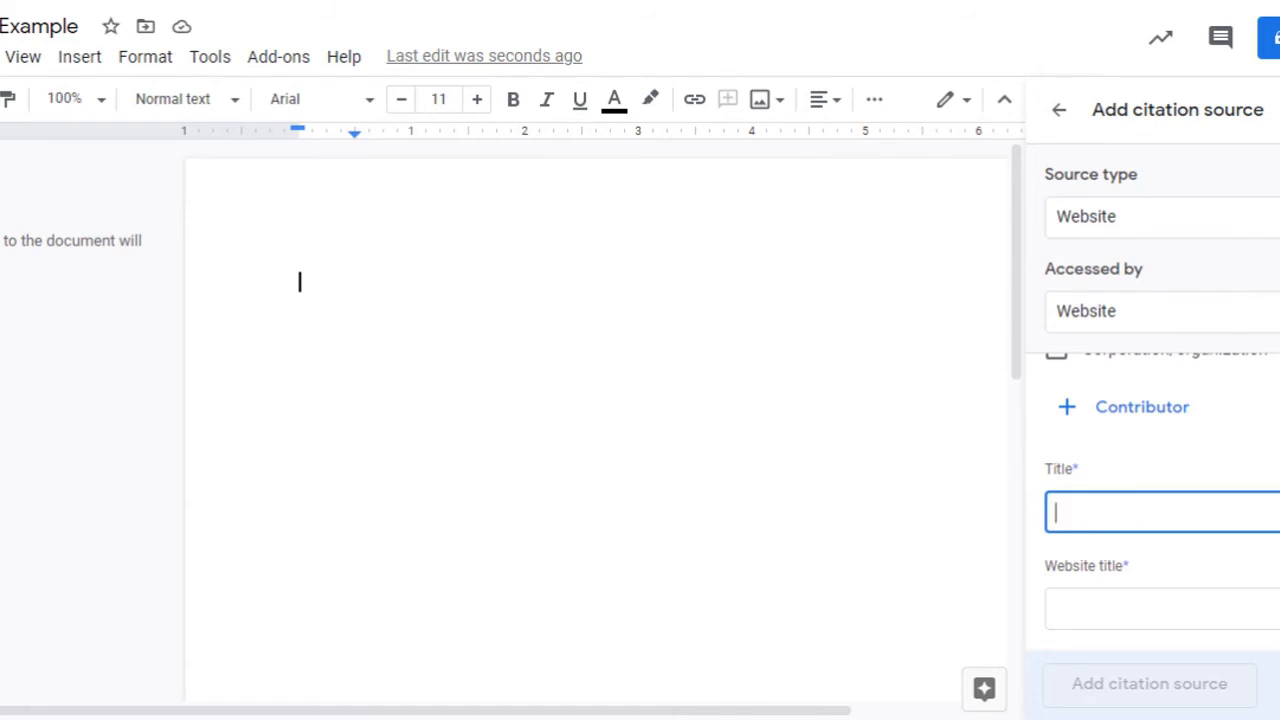
{"action": "type", "text": "Hubl"}
{"action": "key", "text": "BackSpace"}
{"action": "type", "text": "ble Telecospe"}
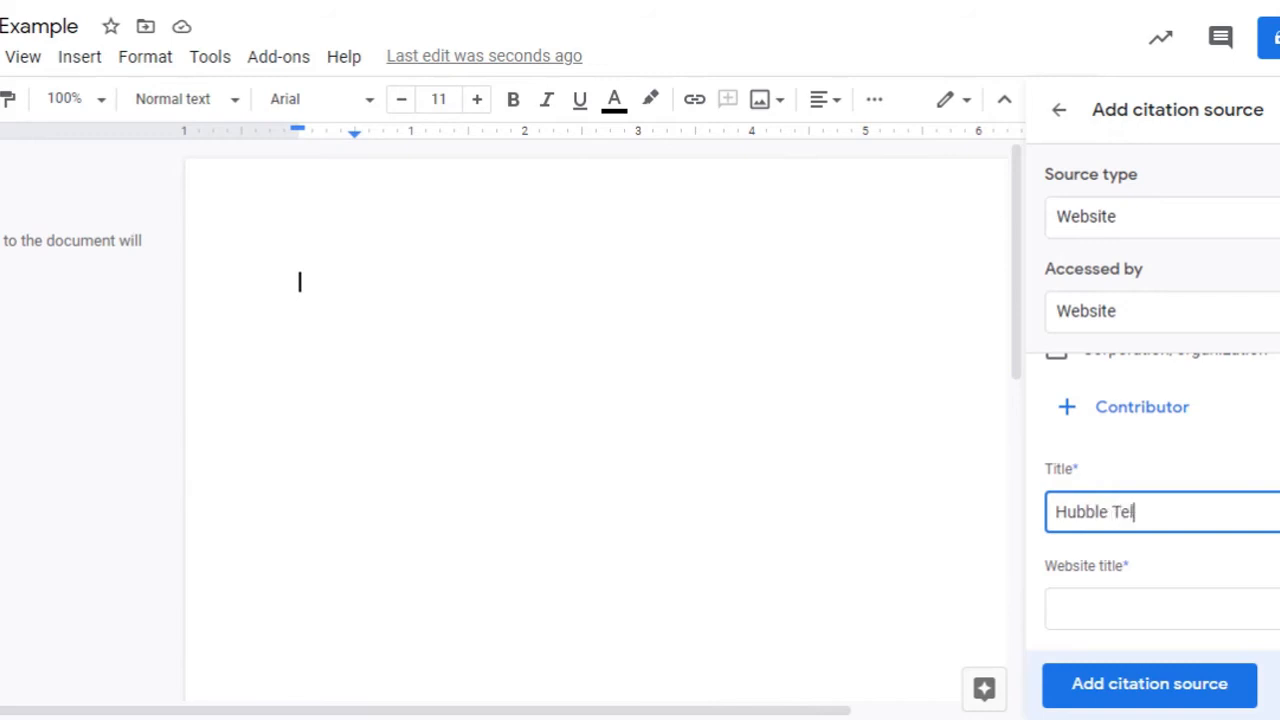
{"action": "key", "text": "BackSpace"}
{"action": "key", "text": "BackSpace"}
{"action": "key", "text": "BackSpace"}
{"action": "key", "text": "BackSpace"}
{"action": "key", "text": "BackSpace"}
{"action": "key", "text": "BackSpace"}
{"action": "type", "text": "scope Image"}
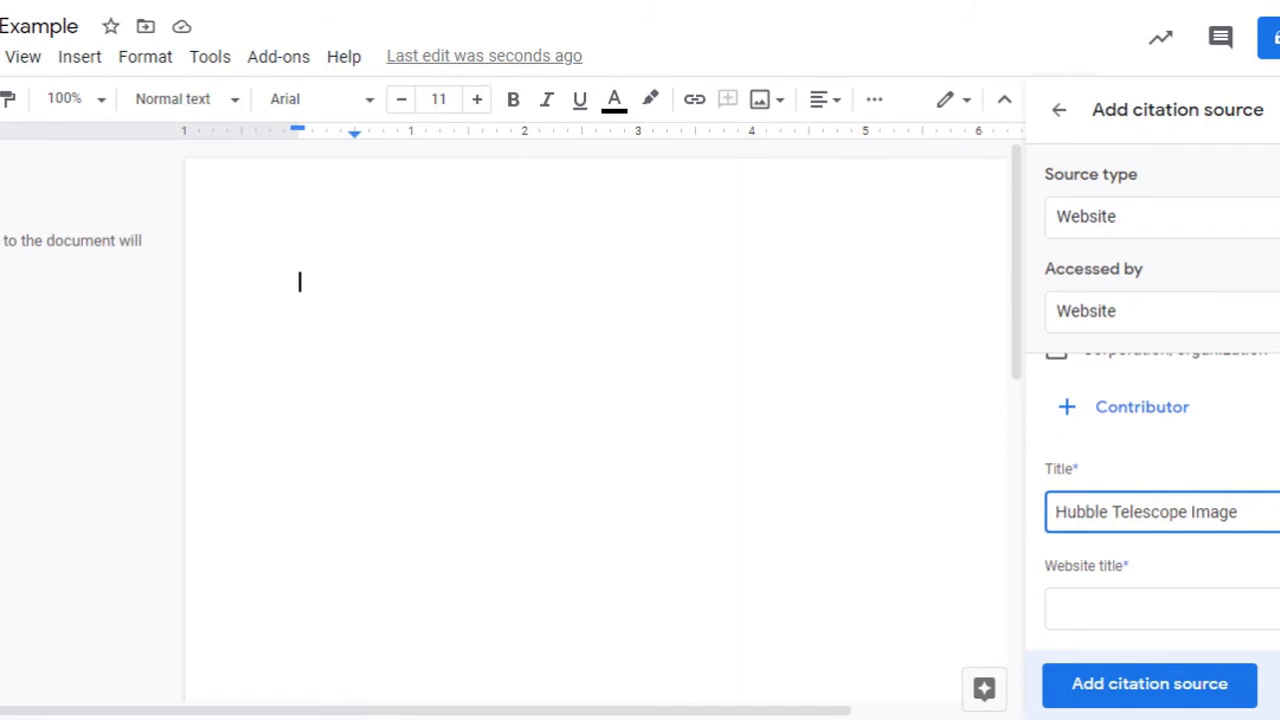
- Enter "Ten Fascinating Facts about the Hubble Space Telescope" as the website title
{"action": "left_click", "coordinate": [1160, 609]}
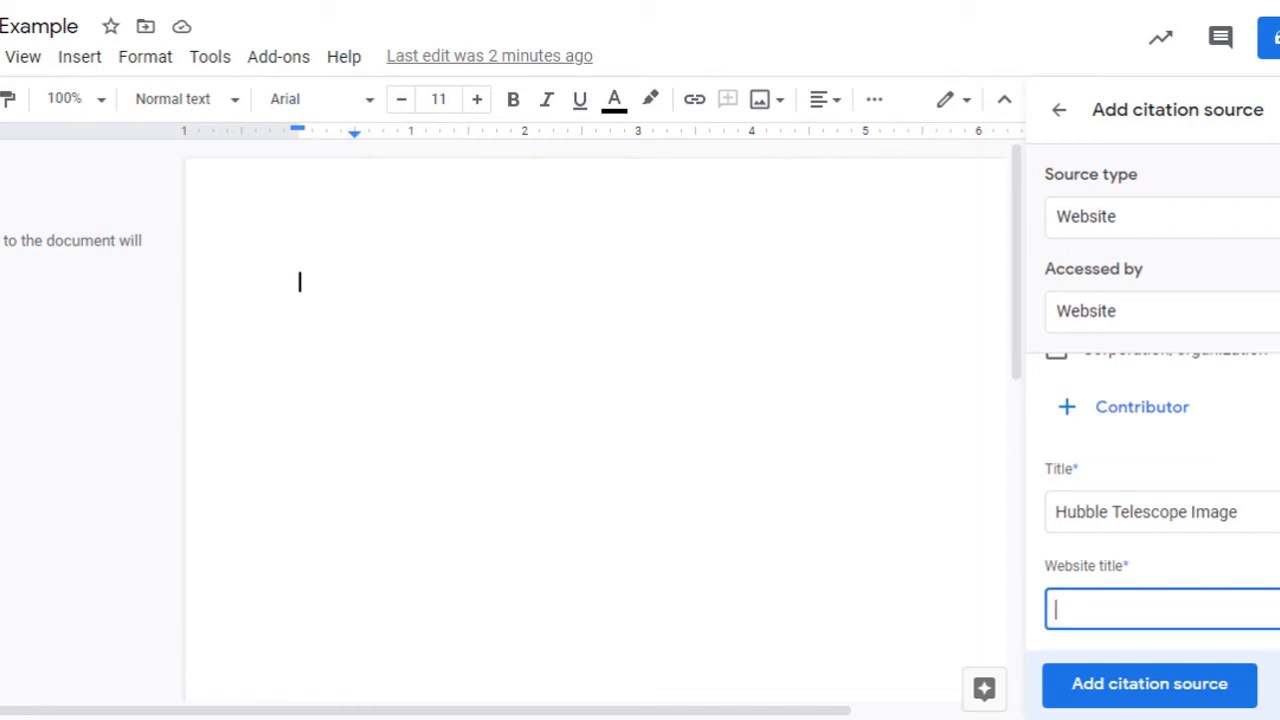
{"action": "type", "text": "Ten Fascina"}
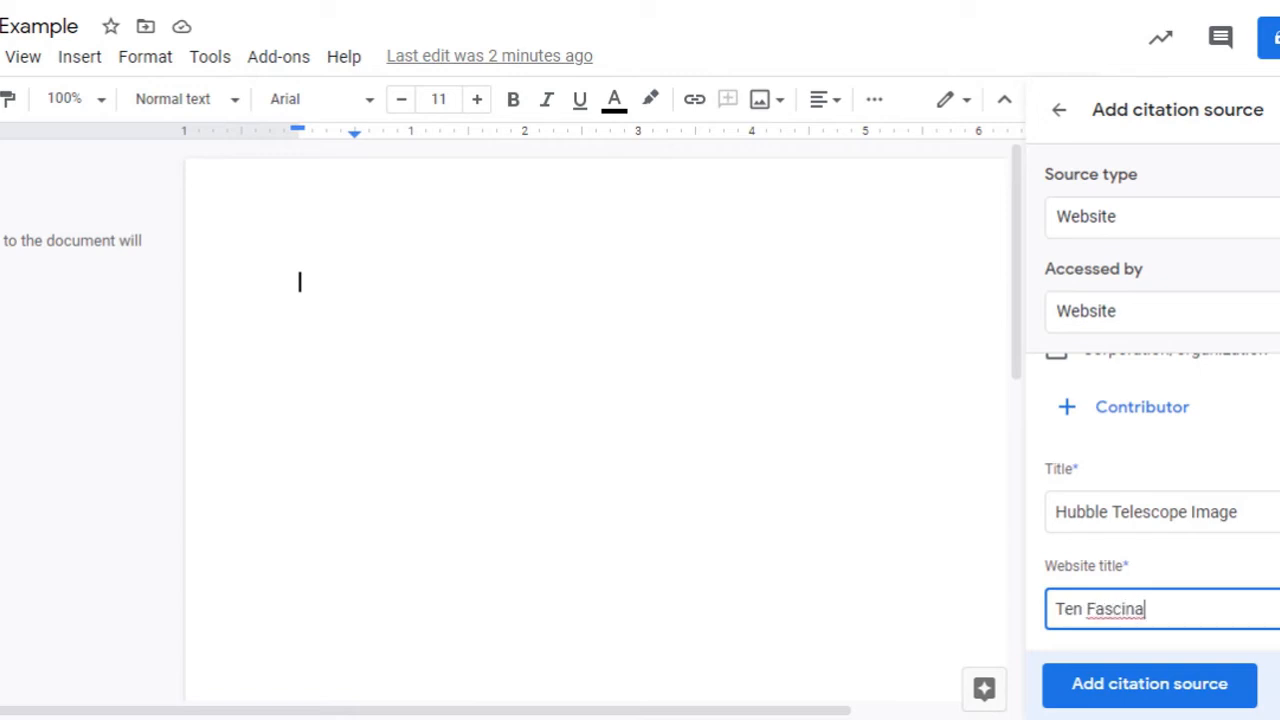
{"action": "type", "text": "ting Facts a"}
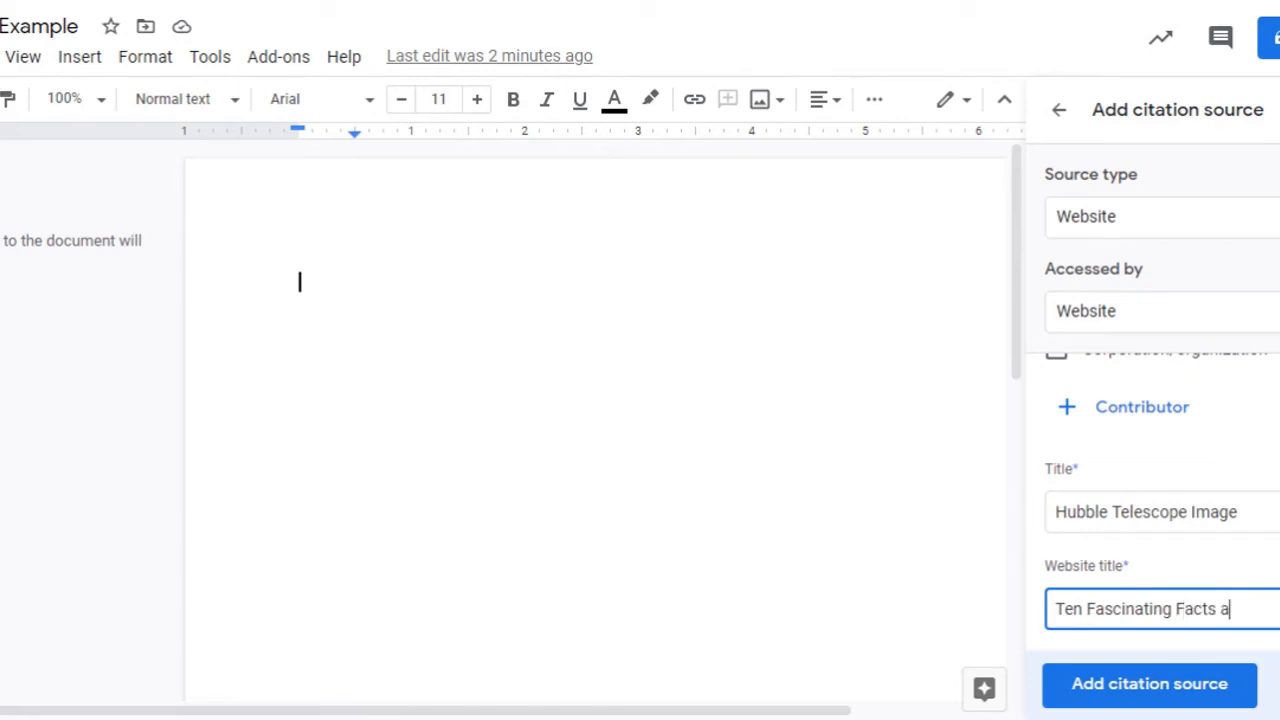
{"action": "type", "text": "bout the Hubbl"}
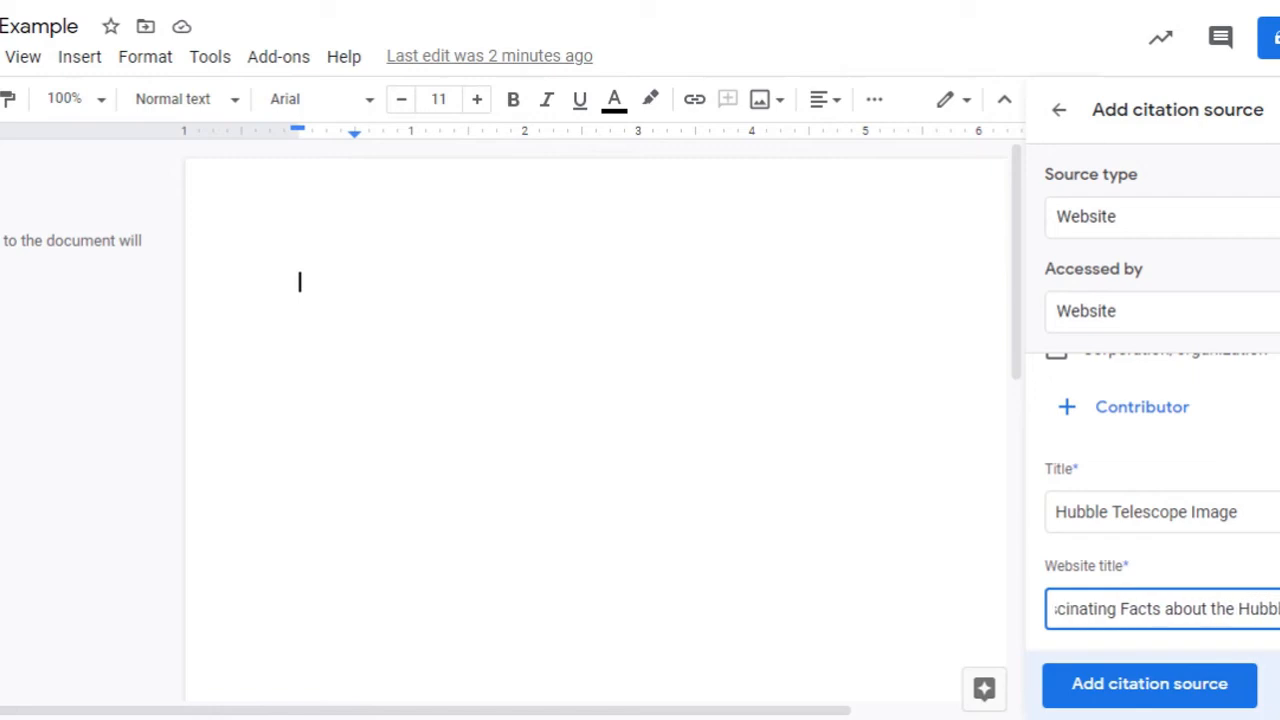
{"action": "type", "text": "e Space Tel"}
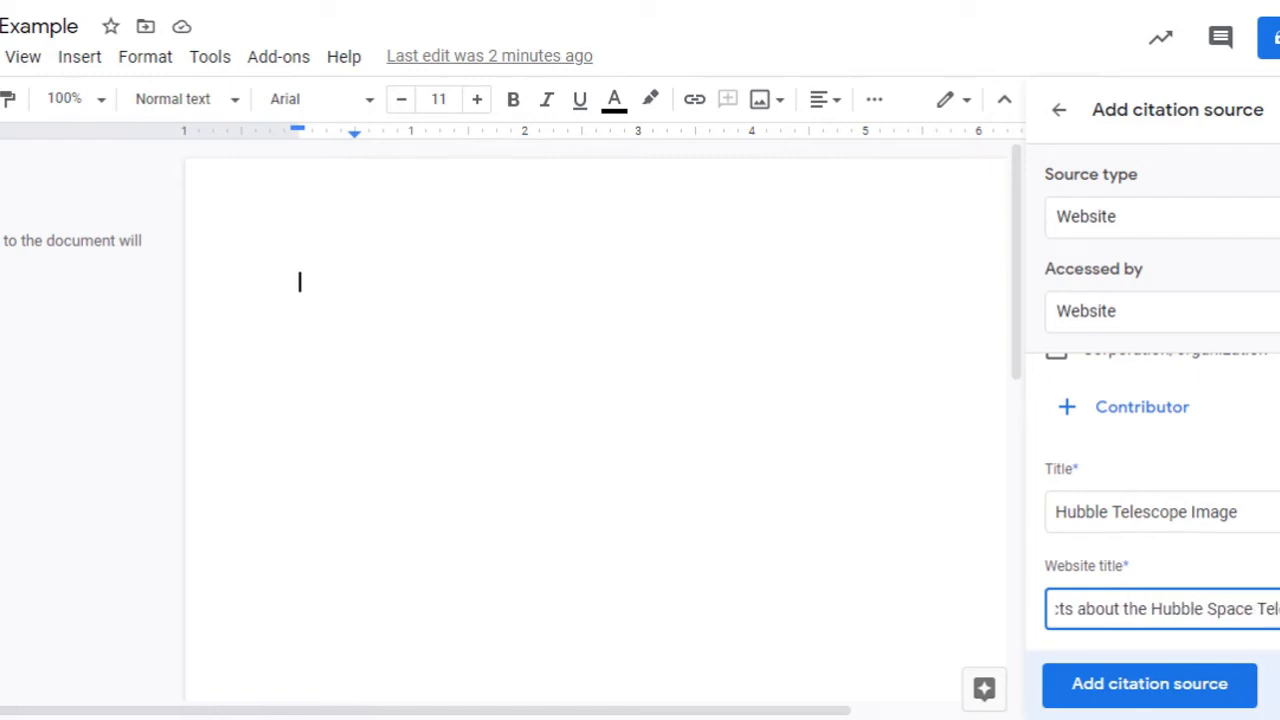
- Set the website source's publisher to A&E Television
{"action": "scroll", "coordinate": [1194, 591], "scroll_direction": "down", "scroll_amount": 1}
{"action": "left_click", "coordinate": [1118, 575]}
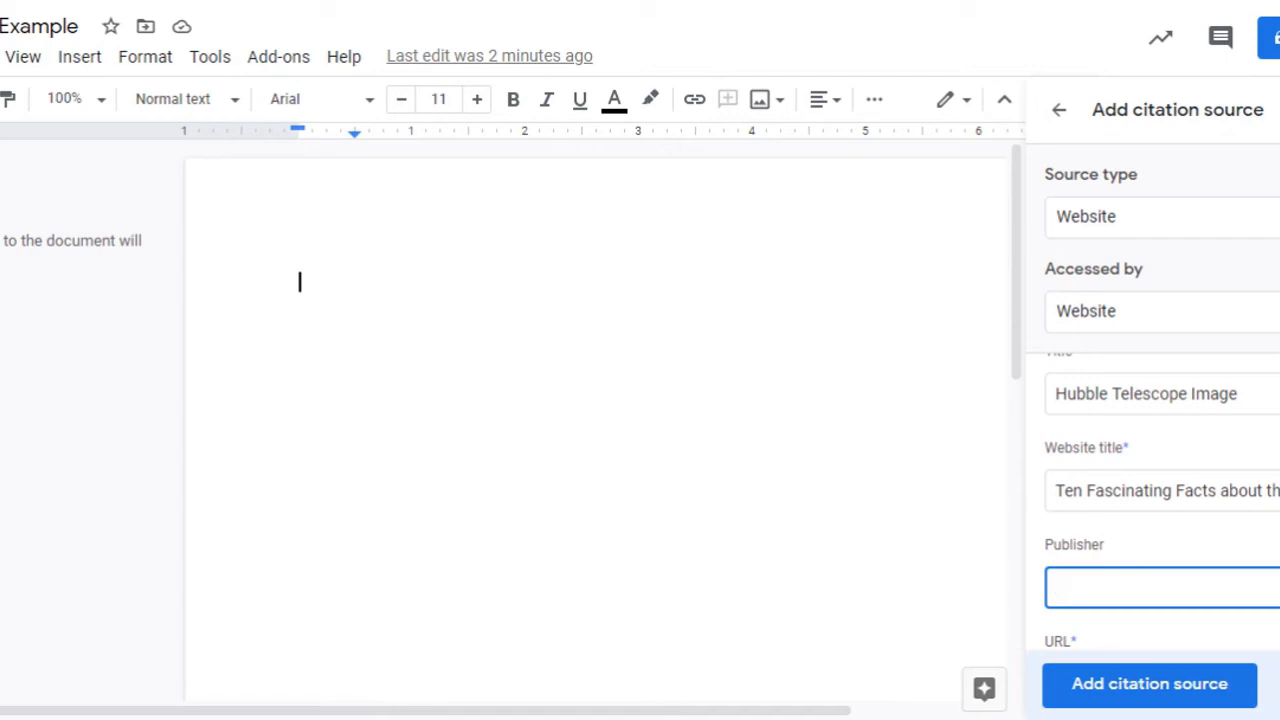
{"action": "type", "text": "A&E Television"}
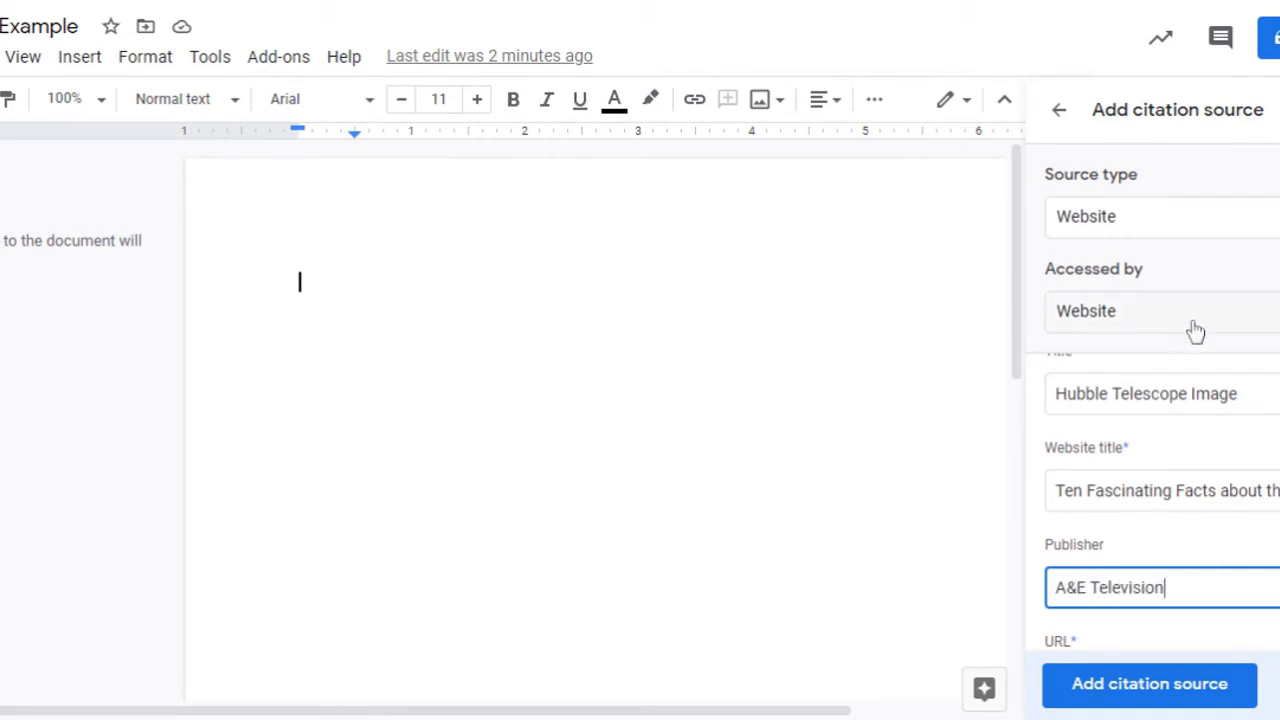
{"action": "scroll", "coordinate": [1220, 457], "scroll_direction": "down", "scroll_amount": 1}
{"action": "scroll", "coordinate": [1218, 457], "scroll_direction": "down", "scroll_amount": 2}
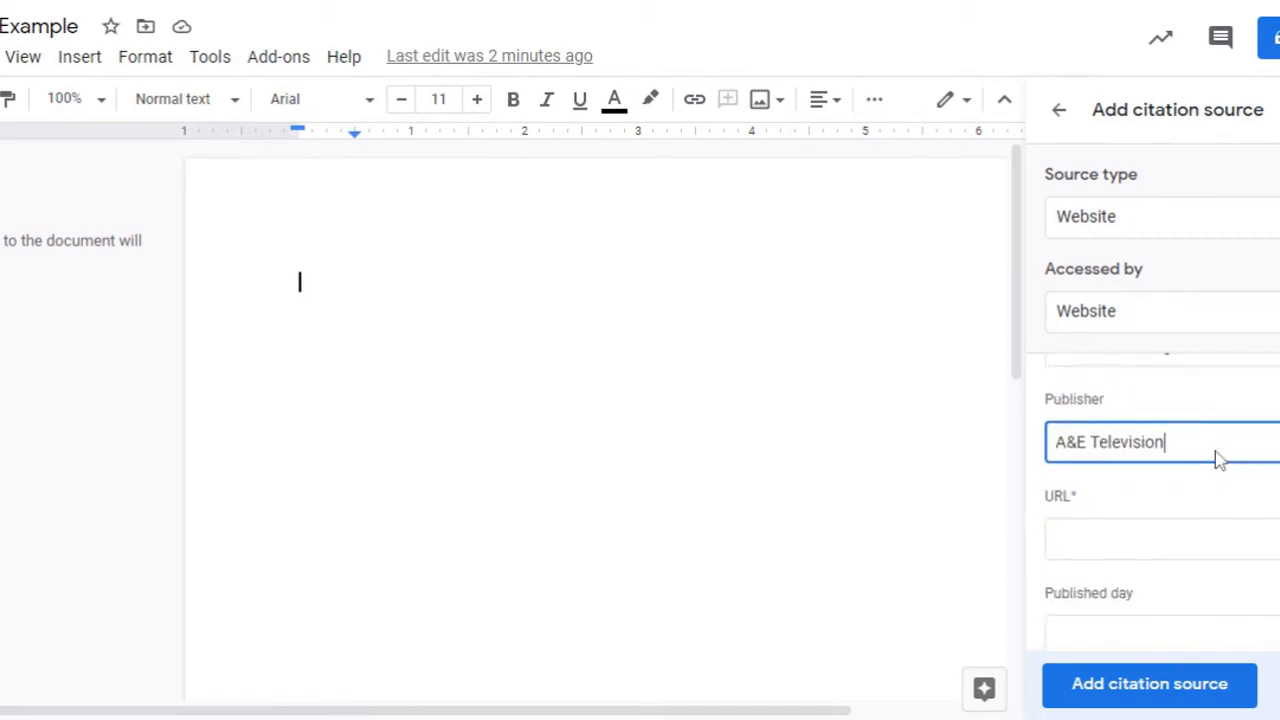
{"action": "key", "text": "Tab"}
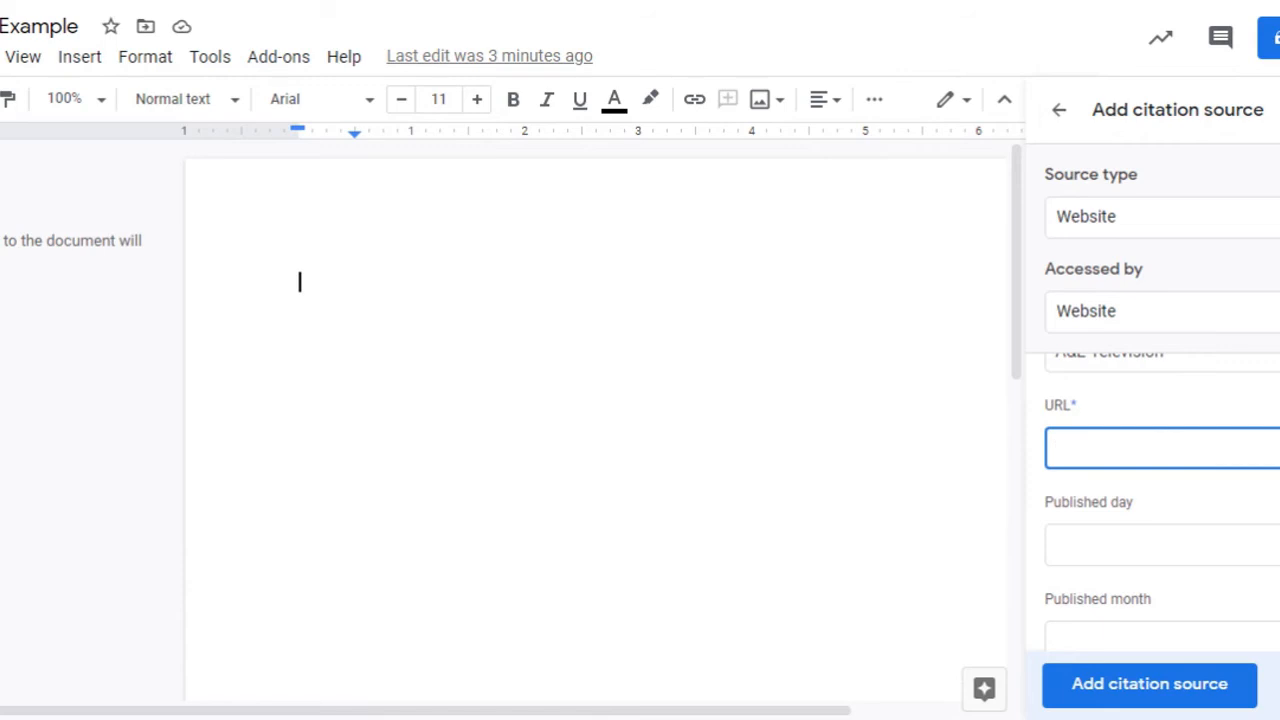
{"action": "type", "text": "http://www."}
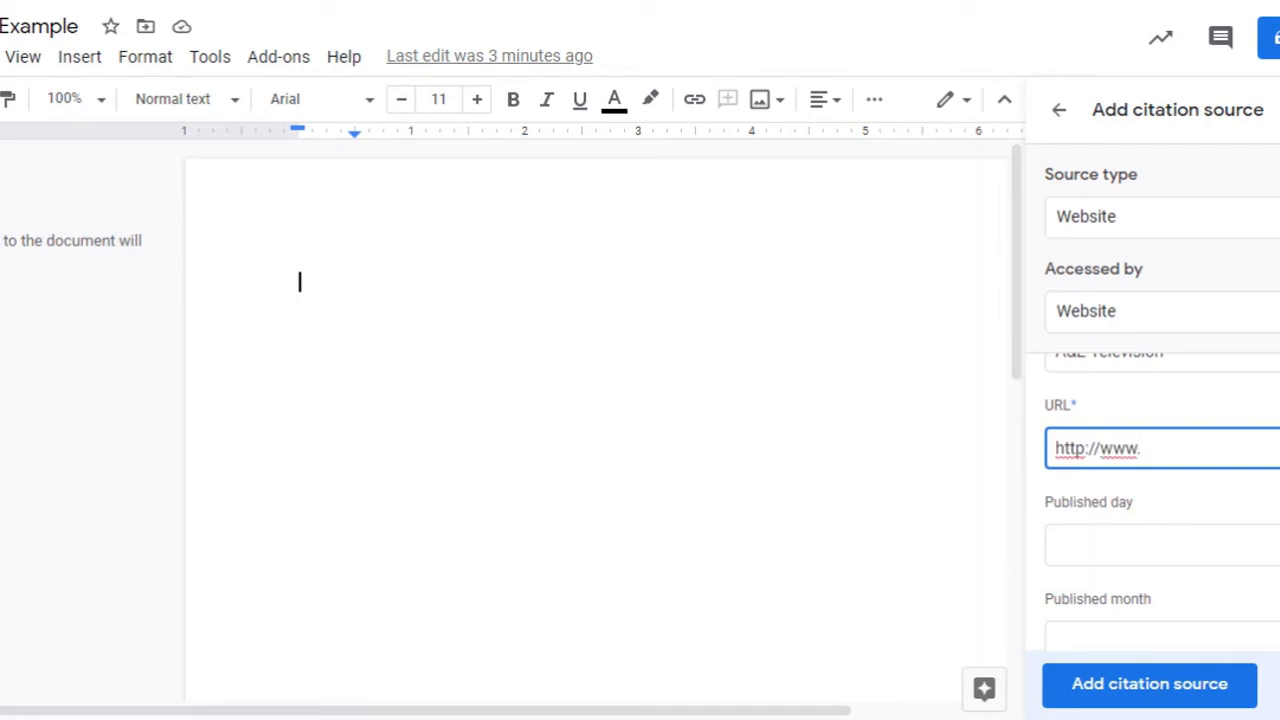
{"action": "type", "text": "history"}
{"action": "type", "text": "/"}
{"action": "type", "text": ".com"}
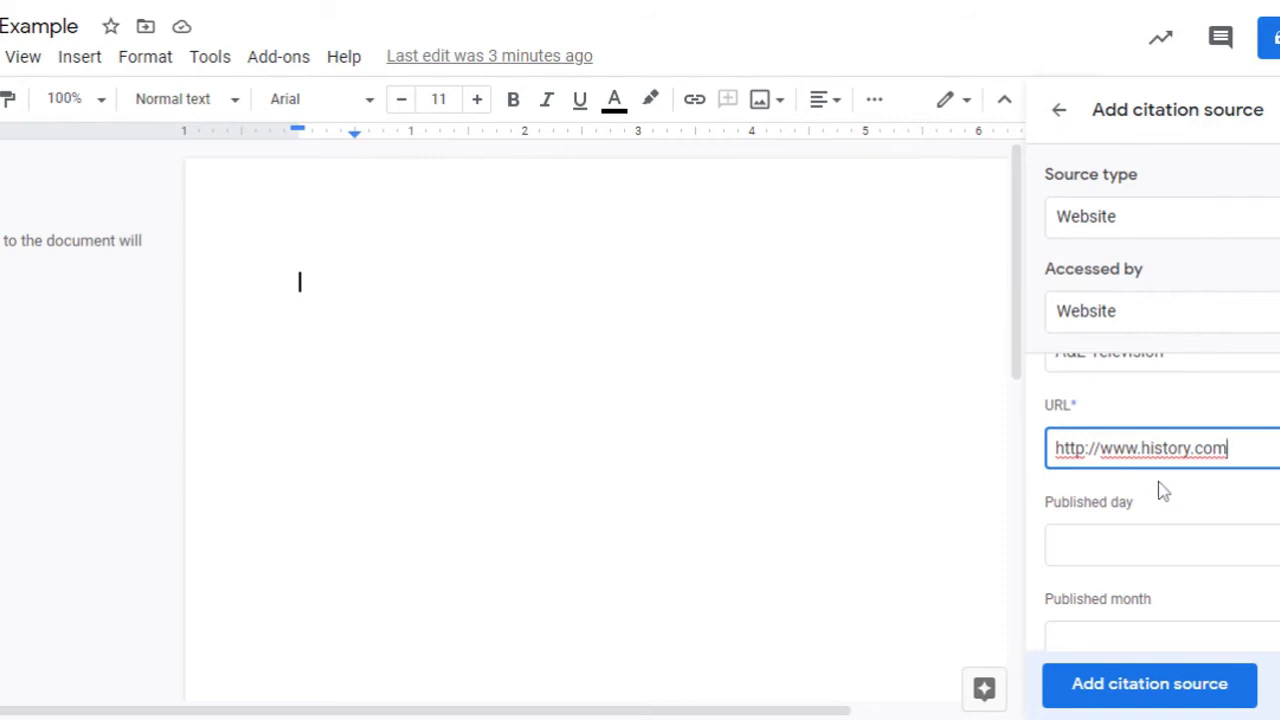
{"action": "key", "text": "Tab"}
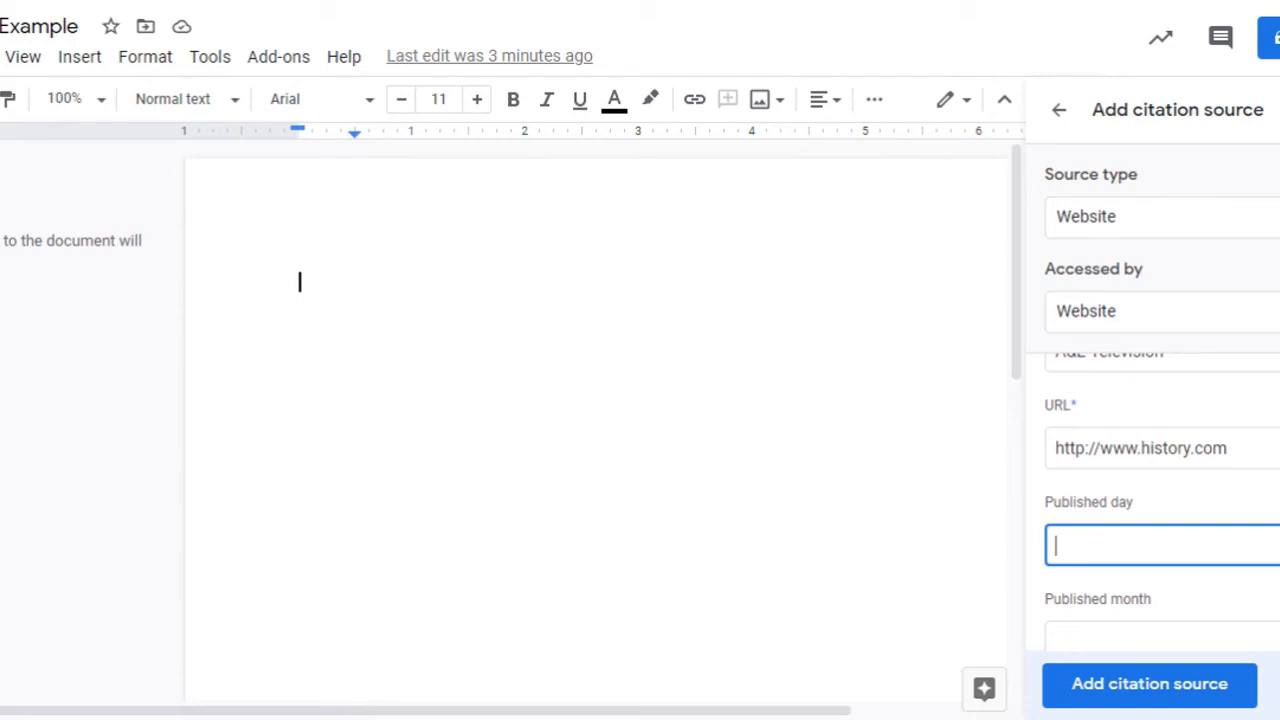
- Set the website source's published year to 2016, leaving the published day and month blank
{"action": "scroll", "coordinate": [1162, 502], "scroll_direction": "down", "scroll_amount": 1}
{"action": "left_click", "coordinate": [1162, 523]}
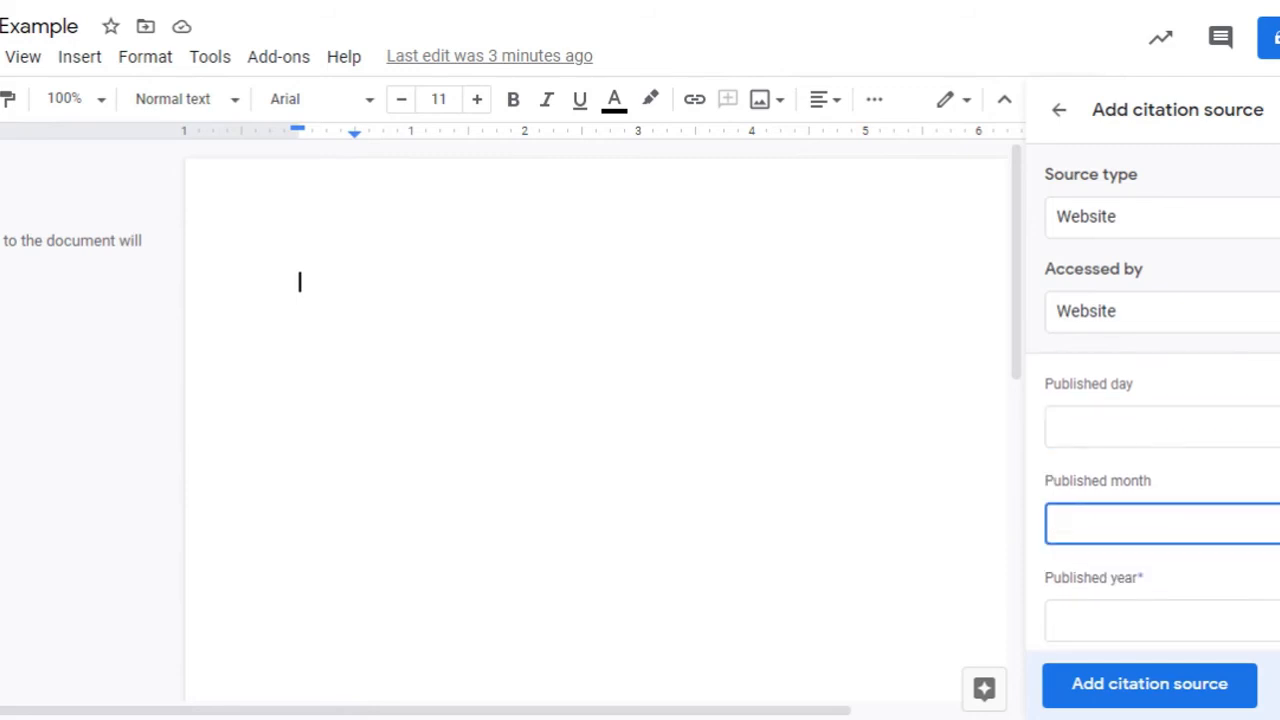
{"action": "scroll", "coordinate": [1156, 534], "scroll_direction": "down", "scroll_amount": 1}
{"action": "left_click", "coordinate": [1162, 502]}
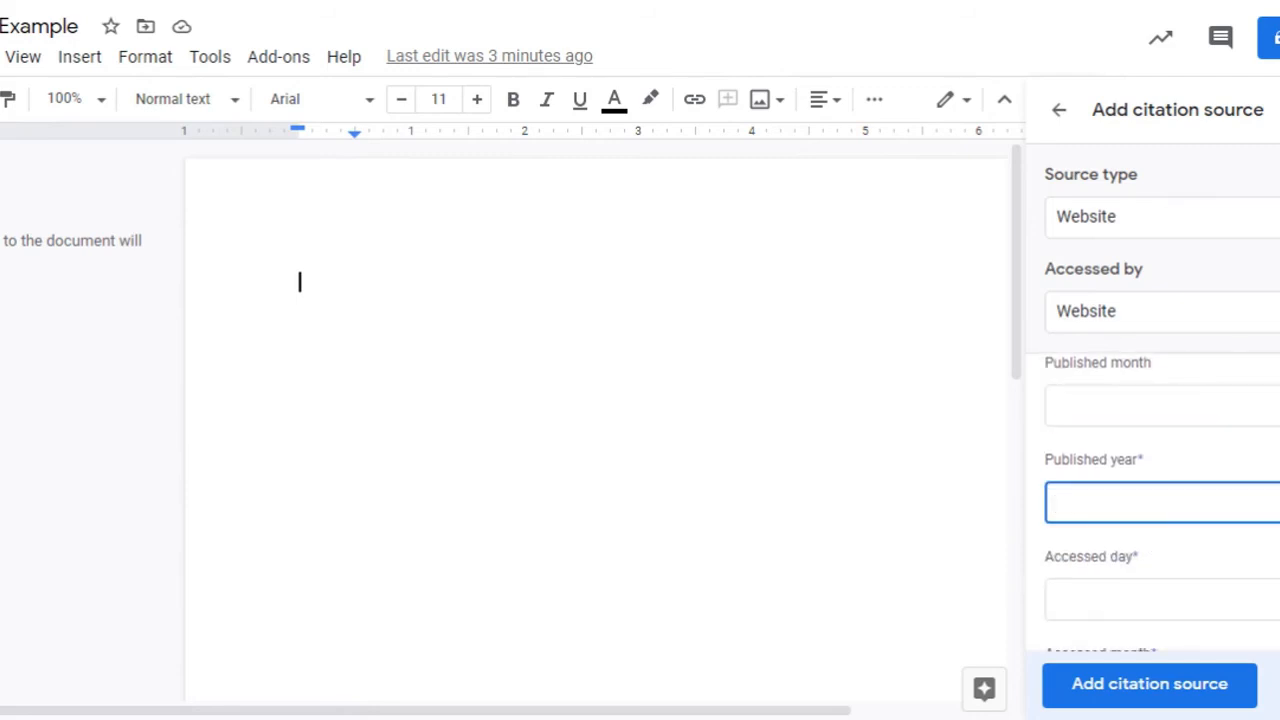
{"action": "type", "text": "2016"}
- Enter 9 October 2020 as the website source's access date and add the source to the citation list
{"action": "scroll", "coordinate": [1163, 466], "scroll_direction": "down", "scroll_amount": 1}
{"action": "left_click", "coordinate": [1163, 480]}
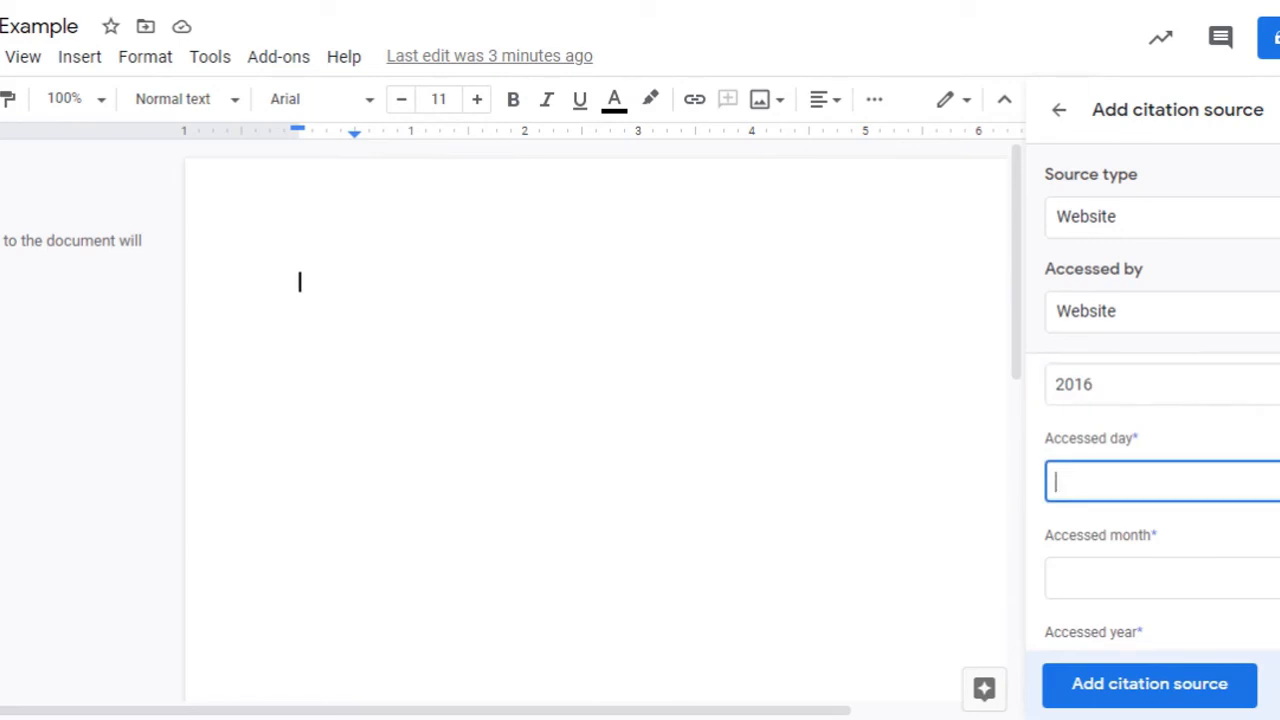
{"action": "type", "text": "9"}
{"action": "key", "text": "Tab"}
{"action": "type", "text": "10"}
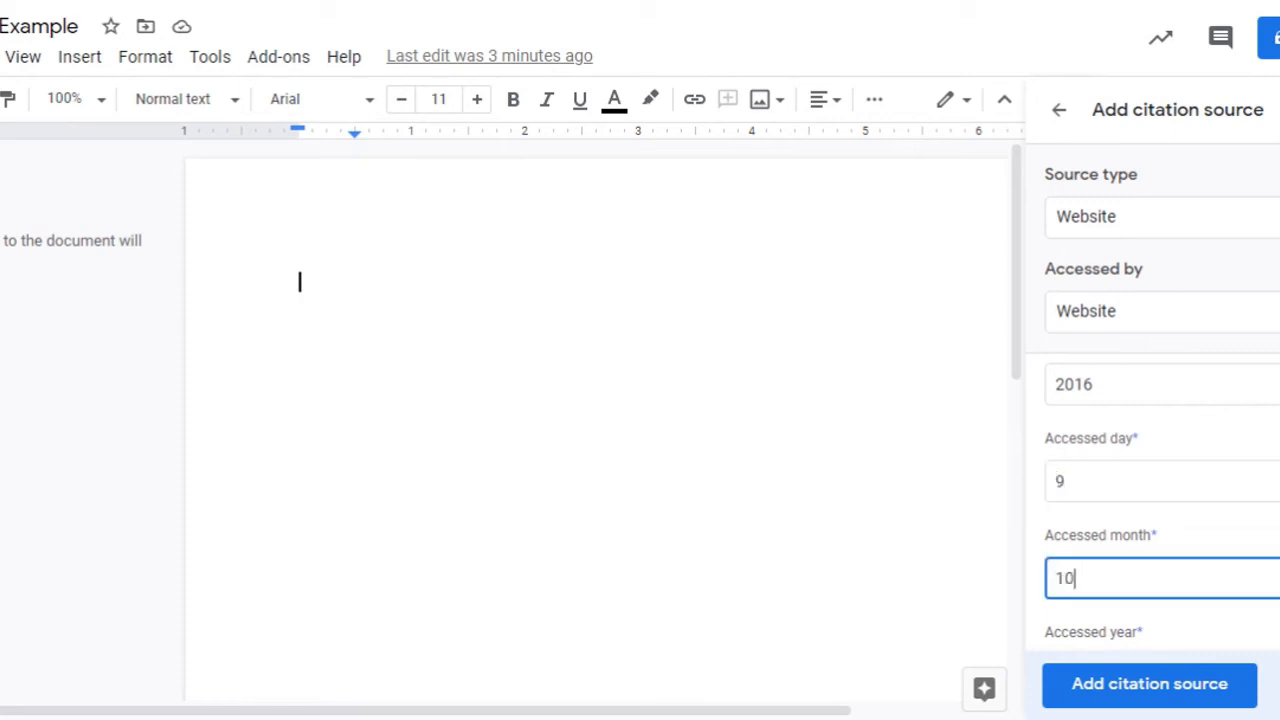
{"action": "scroll", "coordinate": [1123, 591], "scroll_direction": "down", "scroll_amount": 2}
{"action": "double_click", "coordinate": [1066, 460]}
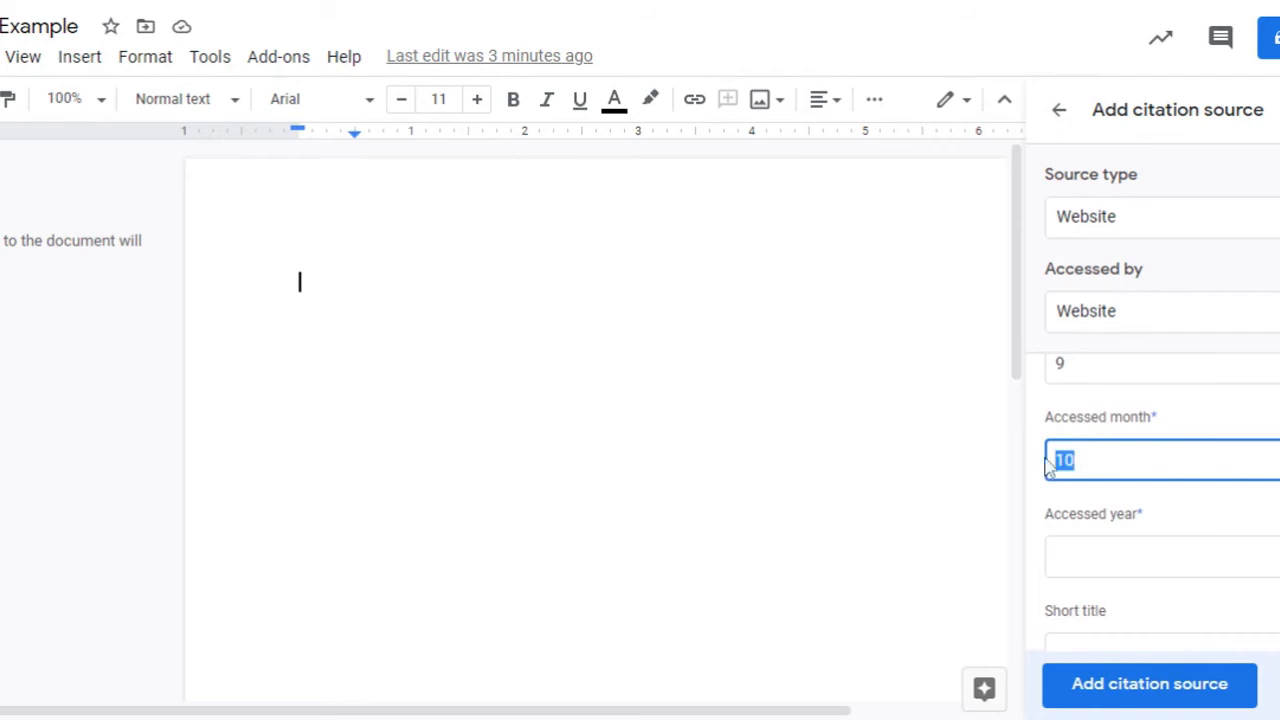
{"action": "type", "text": "October"}
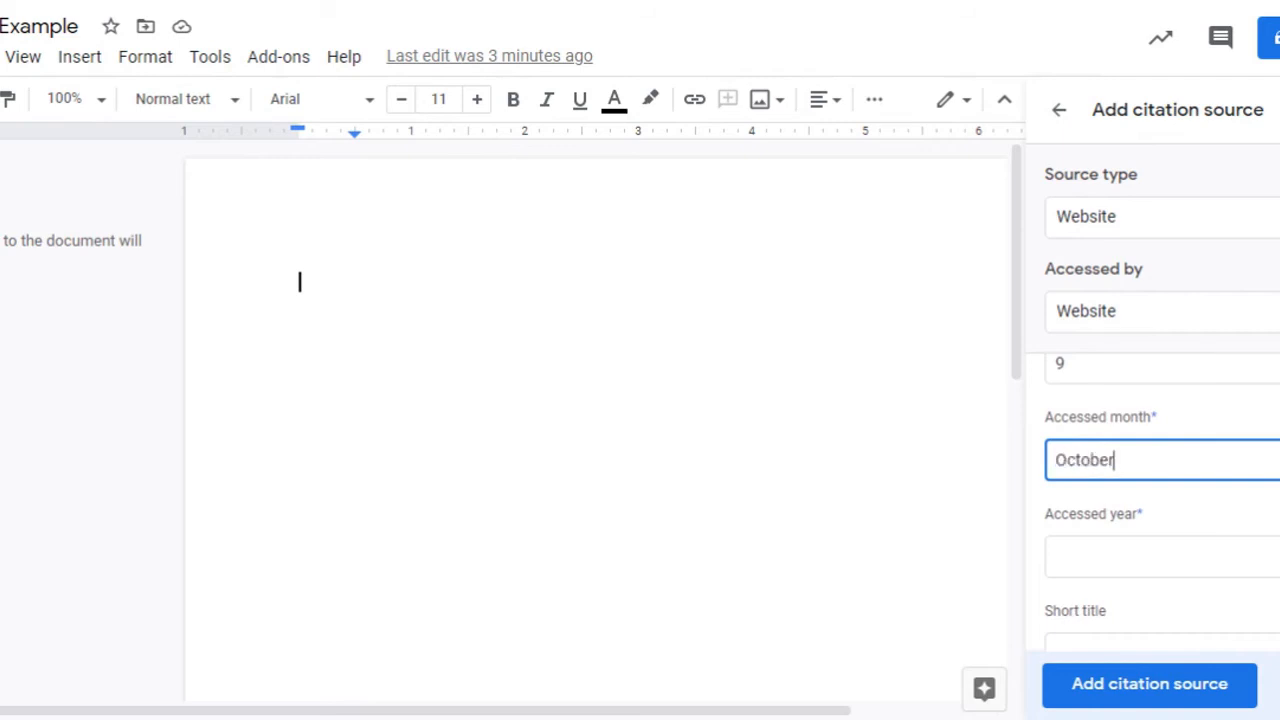
{"action": "key", "text": "Tab"}
{"action": "type", "text": "2020"}
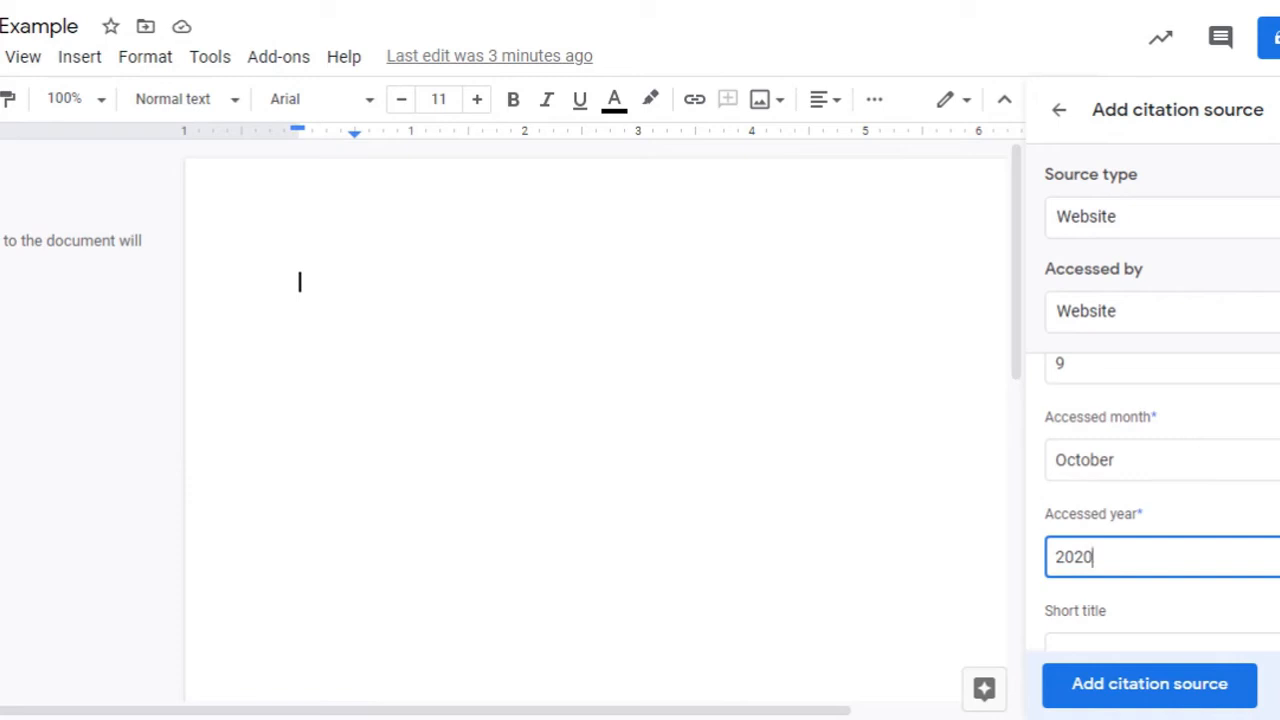
{"action": "left_click", "coordinate": [1188, 686]}
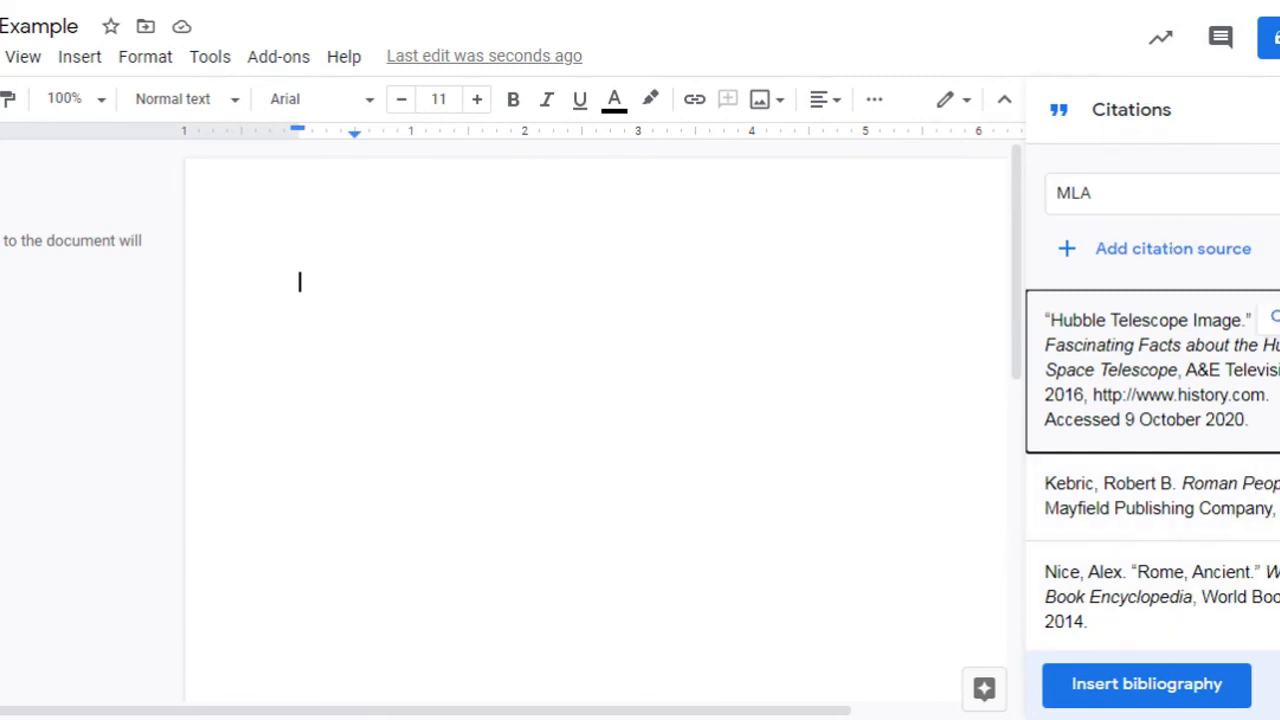
- Write a row of dots in the document body and cite the "Rome, Ancient" source after it with page number 100
{"action": "scroll", "coordinate": [1195, 410], "scroll_direction": "down", "scroll_amount": 2}
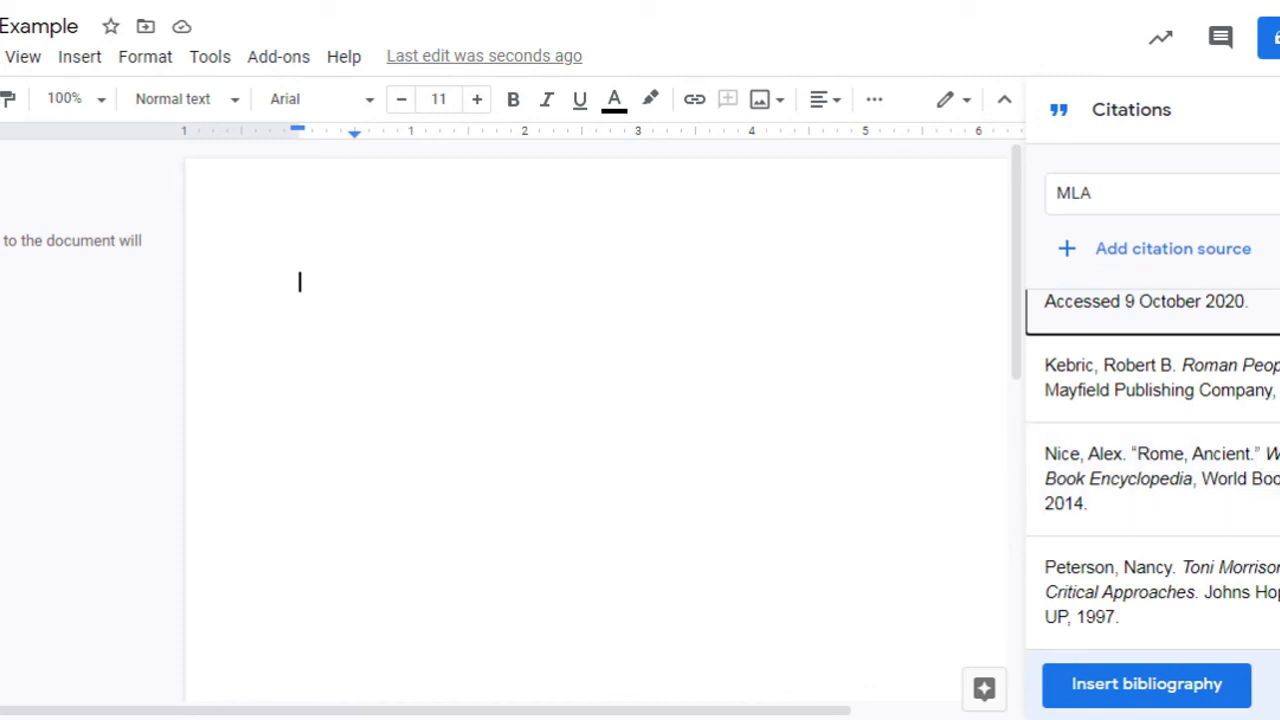
{"action": "double_click", "coordinate": [301, 323]}
{"action": "type", "text": "......."}
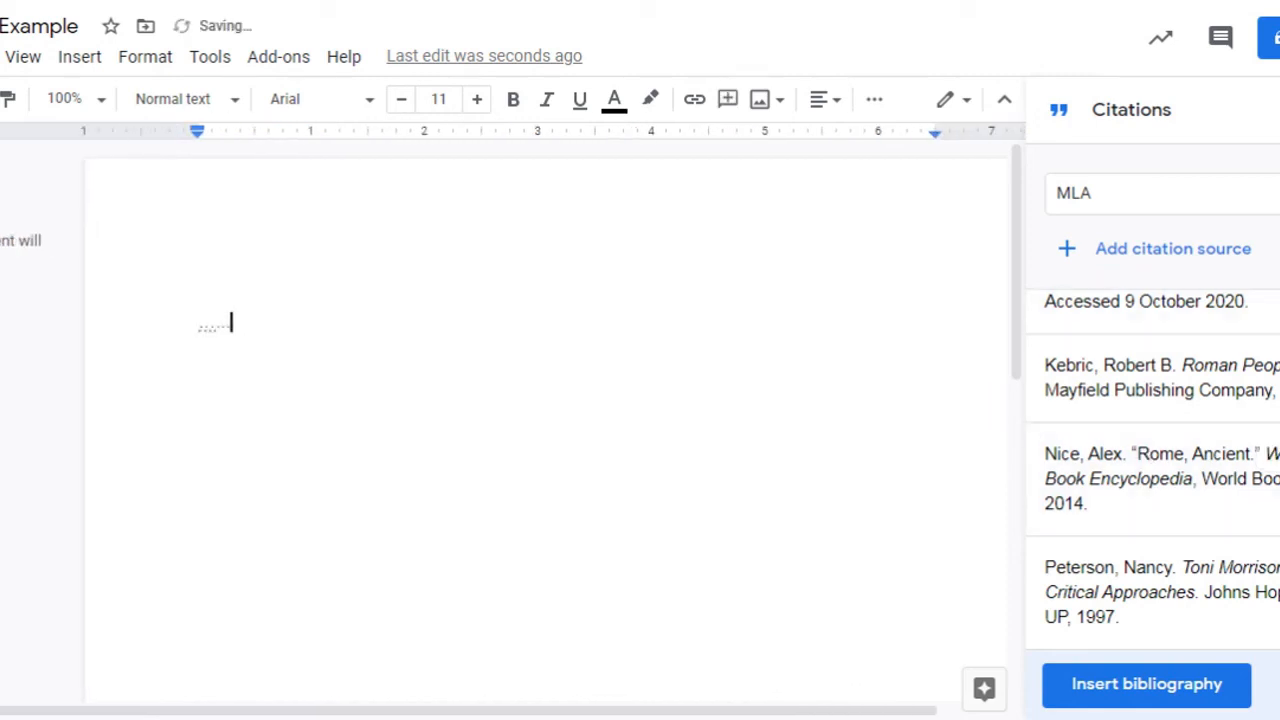
{"action": "type", "text": "."}
{"action": "mouse_move", "coordinate": [1276, 455]}
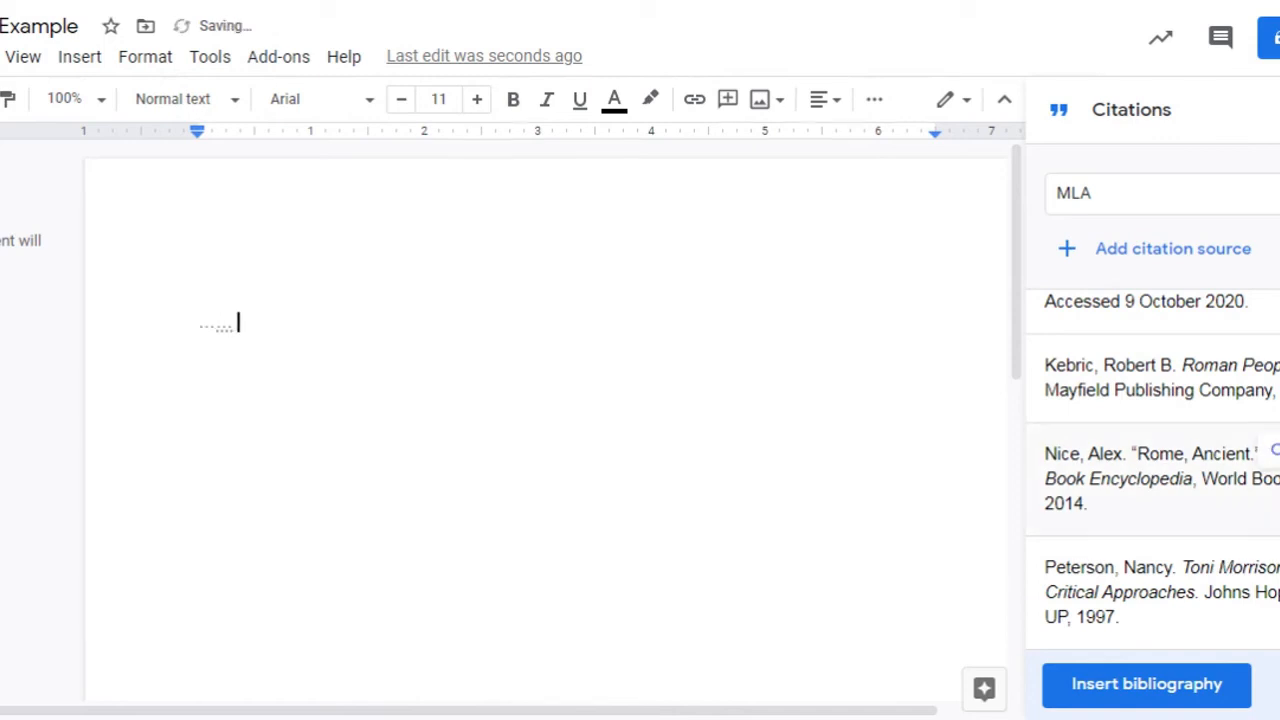
{"action": "left_click", "coordinate": [1276, 455]}
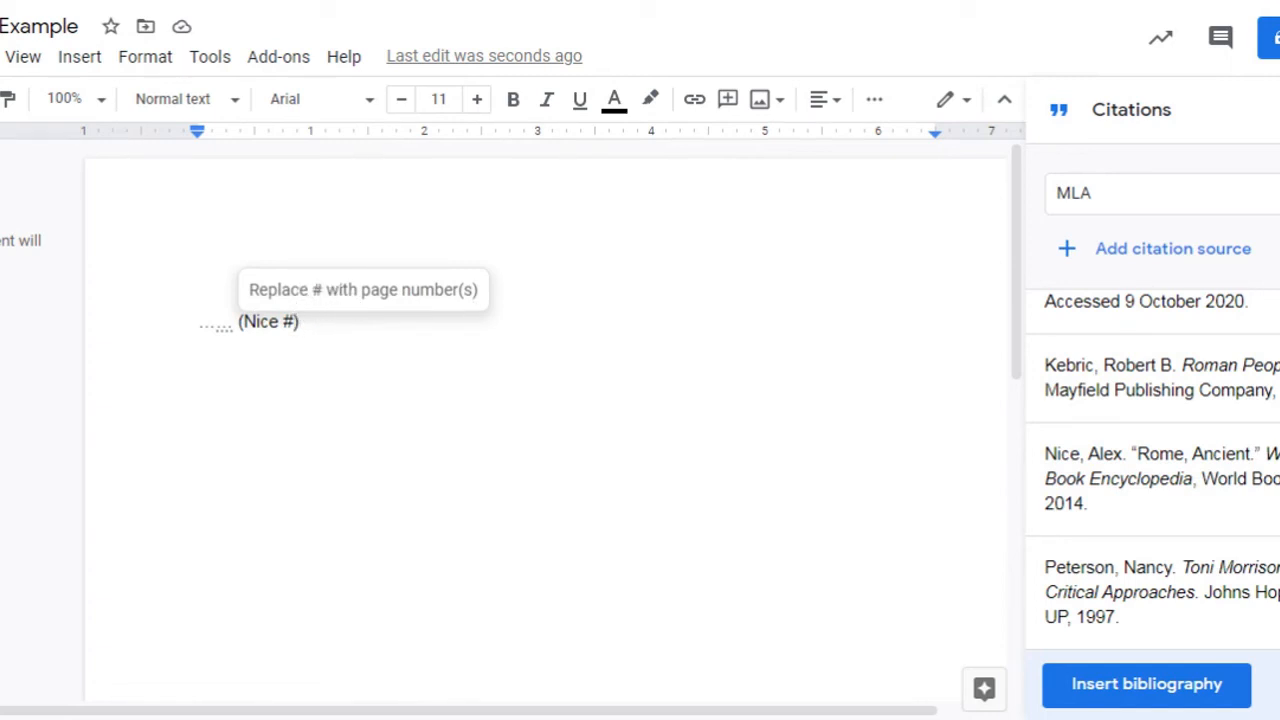
{"action": "key", "text": "BackSpace"}
{"action": "type", "text": "100"}
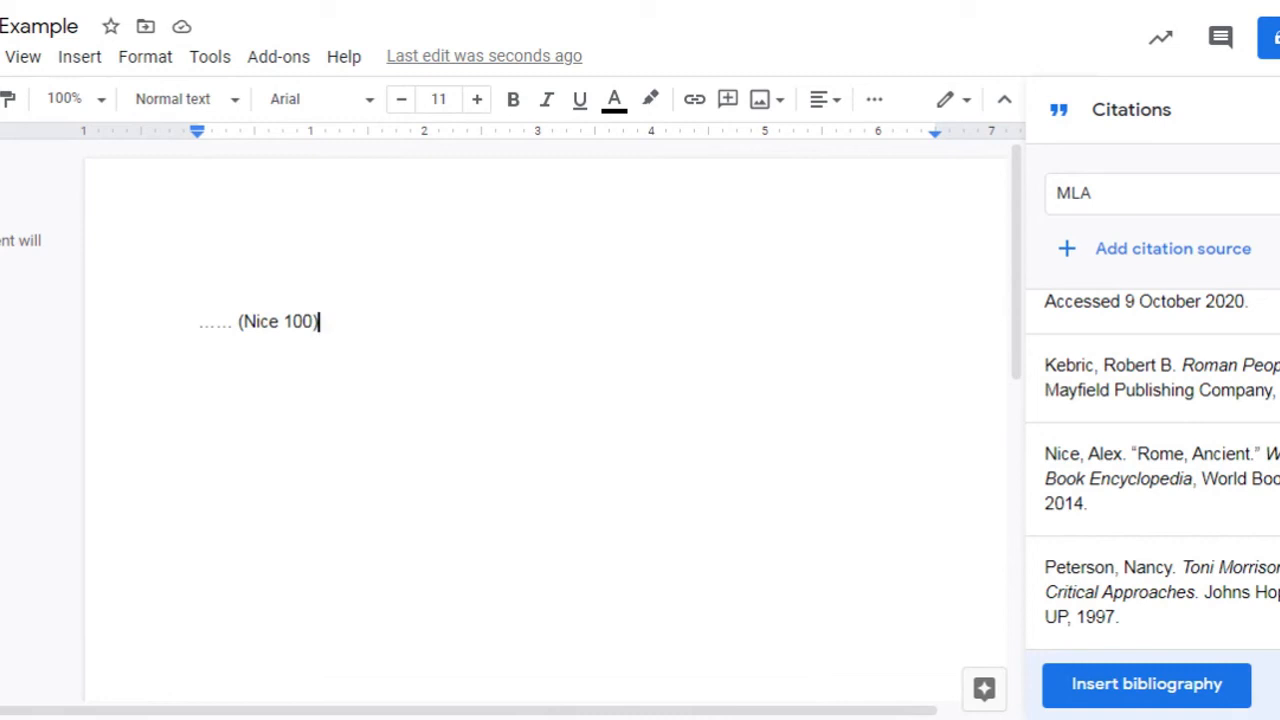
- Insert the bibliography on a new line below the in-text citation and replace its heading with "Works Cited"
{"action": "key", "text": "Return"}
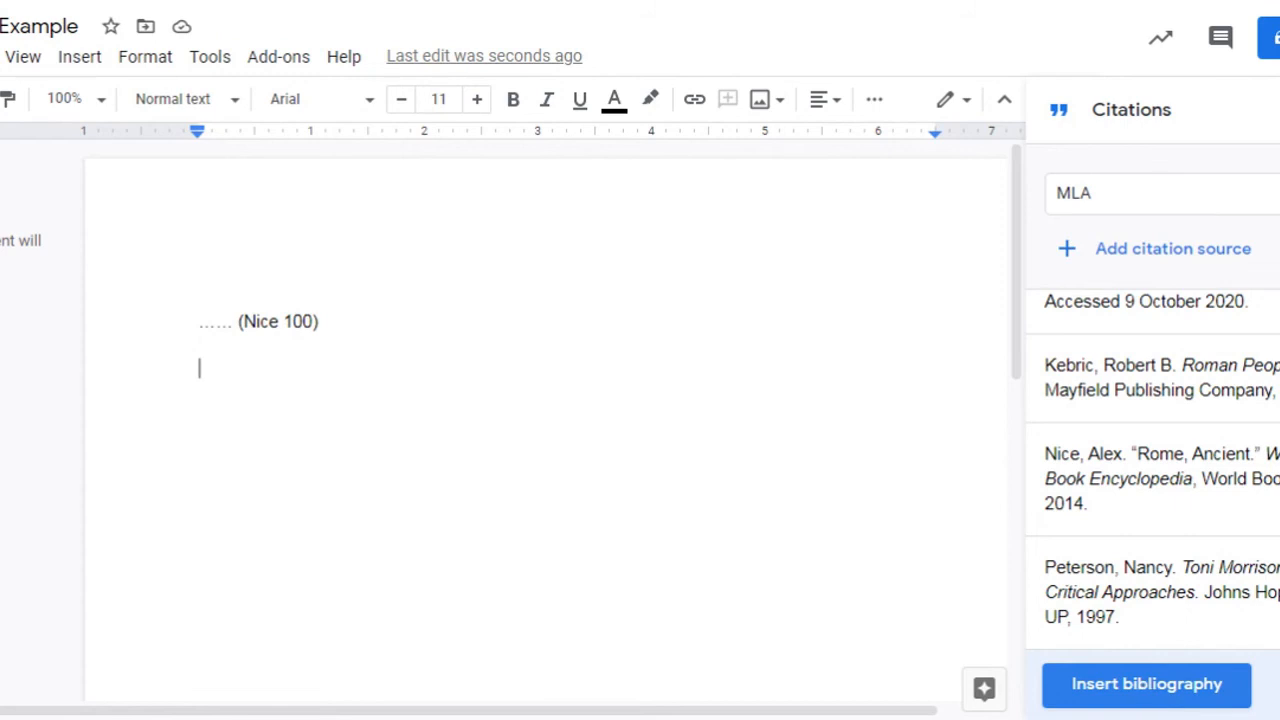
{"action": "left_click", "coordinate": [1142, 688]}
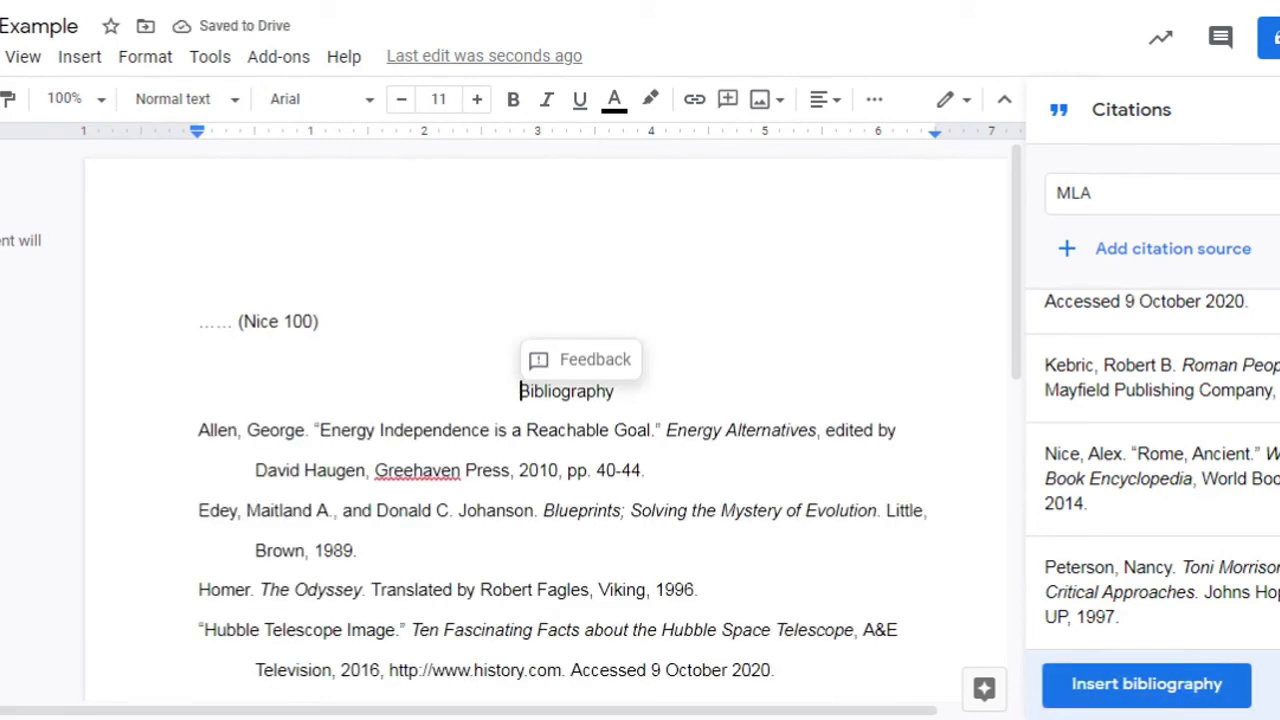
{"action": "key", "text": "shift+Right"}
{"action": "key", "text": "shift+Right"}
{"action": "key", "text": "shift+Right"}
{"action": "key", "text": "shift+Right"}
{"action": "key", "text": "shift+Right"}
{"action": "key", "text": "shift+Right"}
{"action": "key", "text": "shift+Right"}
{"action": "key", "text": "shift+Right"}
{"action": "key", "text": "shift+Right"}
{"action": "key", "text": "shift+Right"}
{"action": "key", "text": "shift+Right"}
{"action": "key", "text": "shift+Right"}
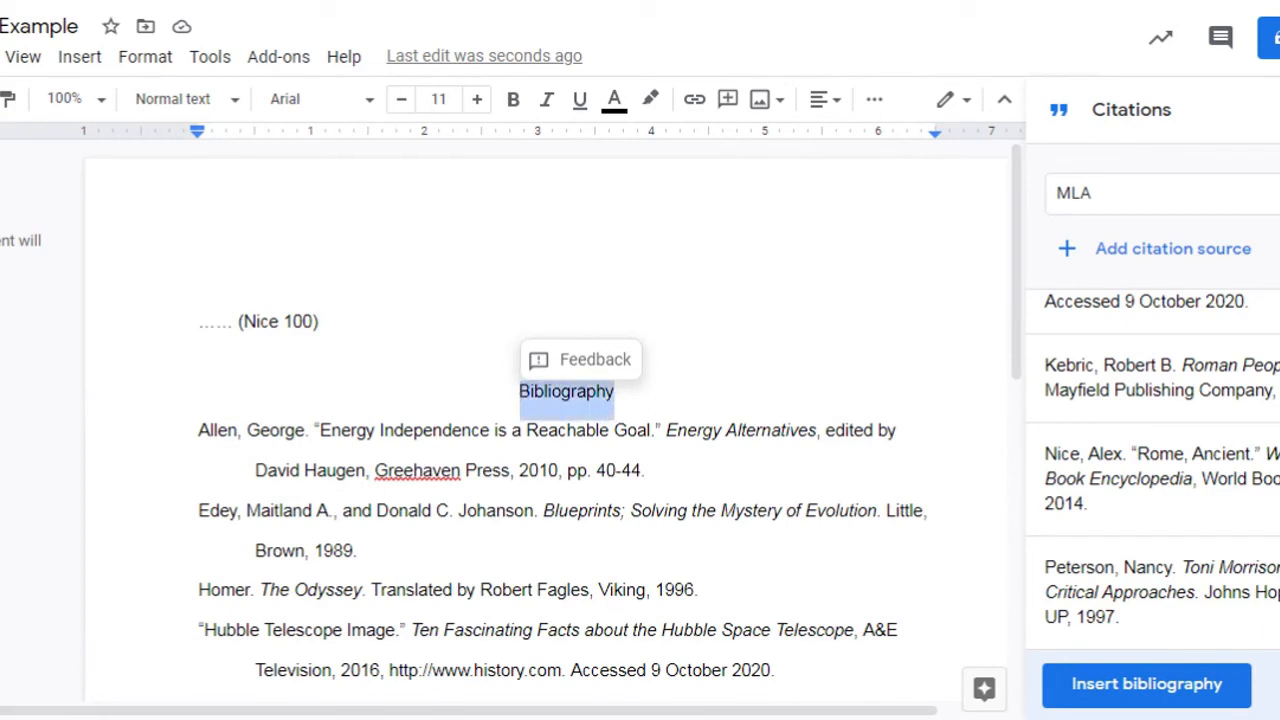
{"action": "type", "text": "Works Cited"}
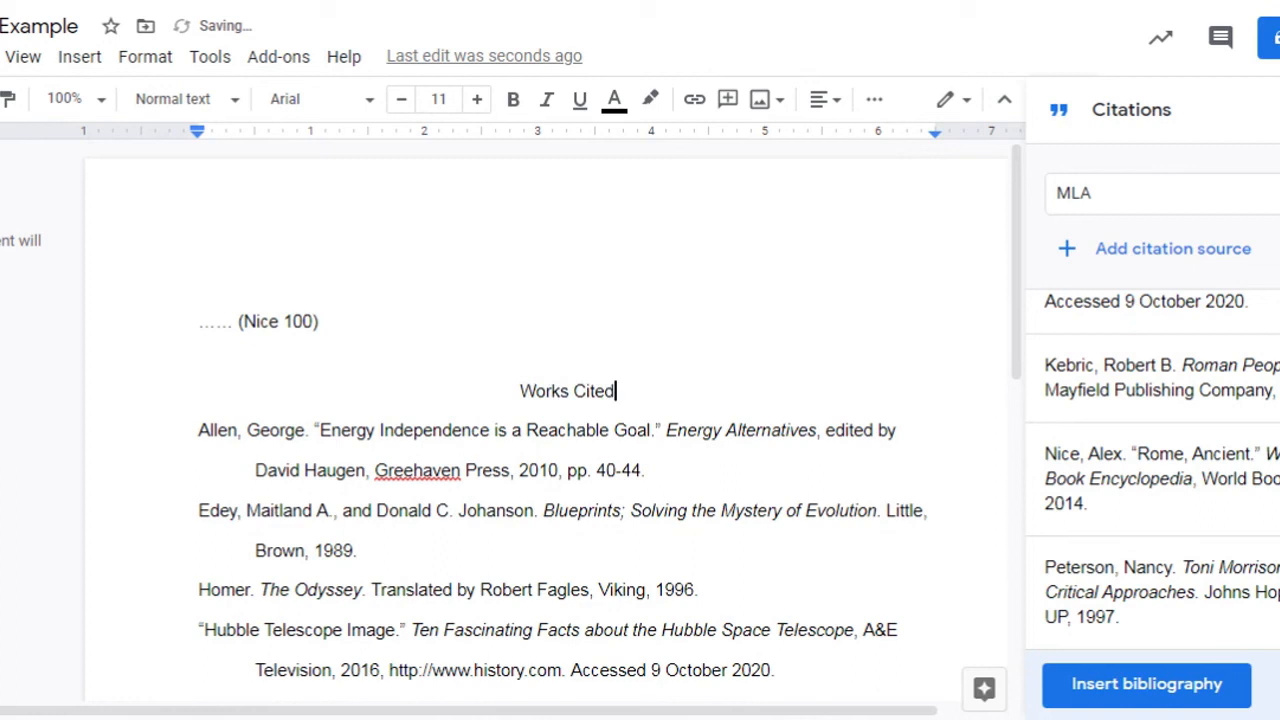
- Correct the misspelled publisher in the "Energy Independence is a Reachable Goal" entry to "Greenhaven"
{"action": "scroll", "coordinate": [546, 430], "scroll_direction": "down", "scroll_amount": 1}
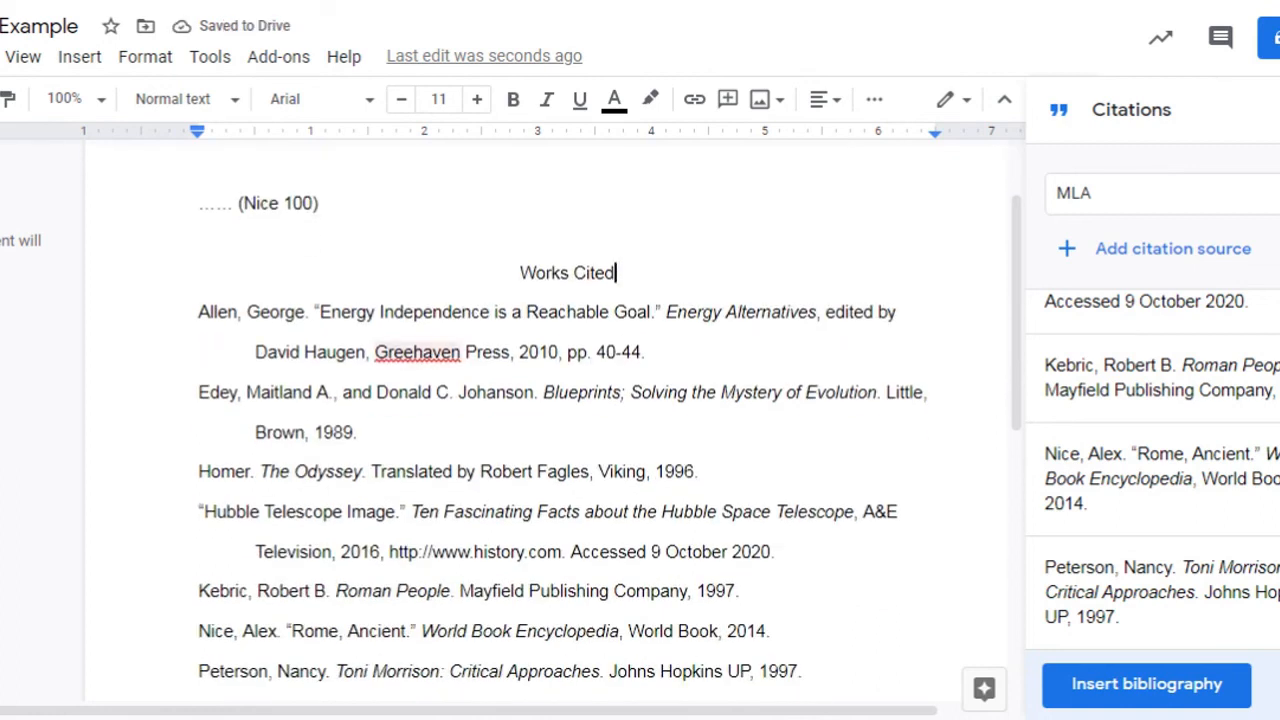
{"action": "left_click", "coordinate": [415, 353]}
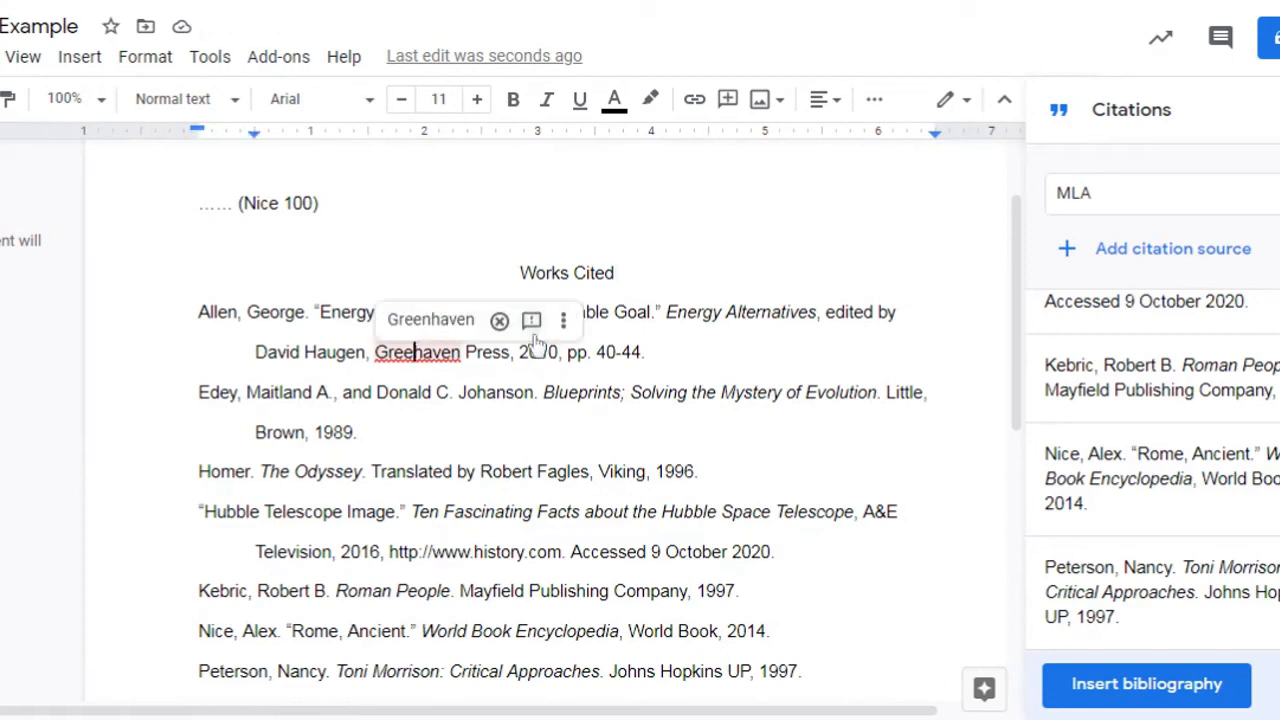
{"action": "type", "text": "n"}
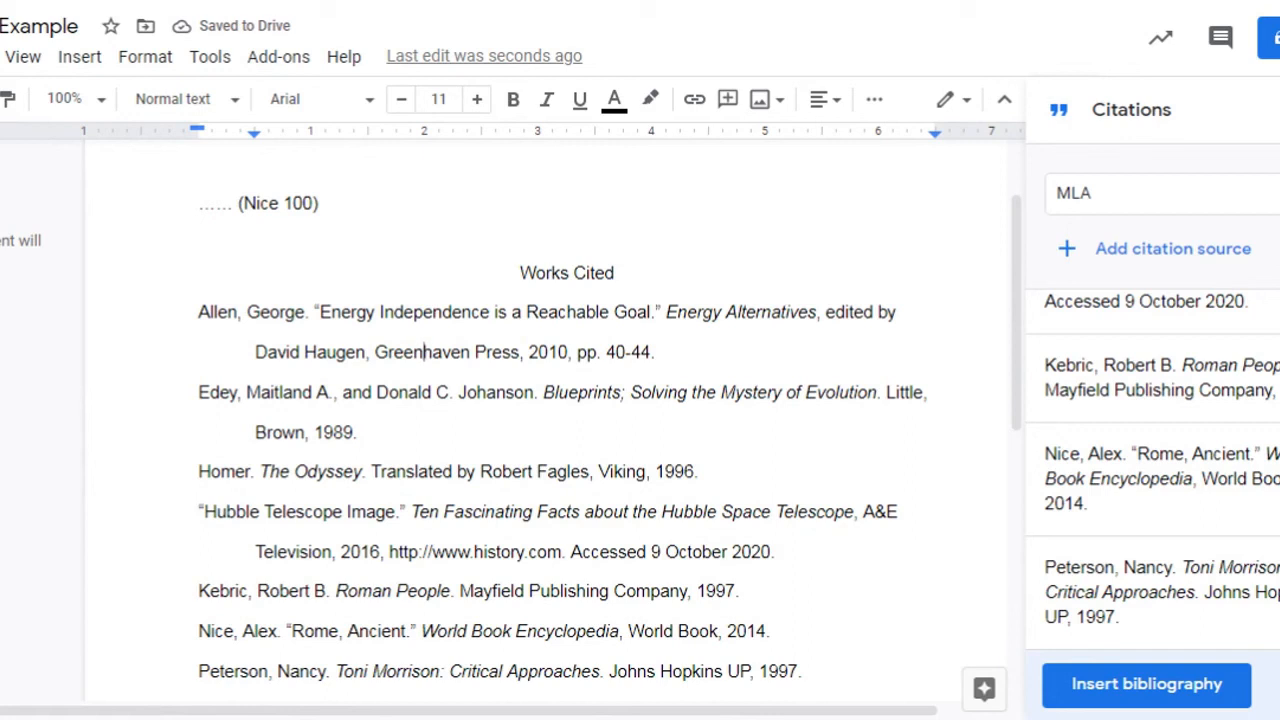
- Review the Works Cited entries for order, italics and punctuation, and compare them with the citation source list
{"action": "scroll", "coordinate": [609, 425], "scroll_direction": "down", "scroll_amount": 1}
{"action": "scroll", "coordinate": [555, 425], "scroll_direction": "down", "scroll_amount": 3}
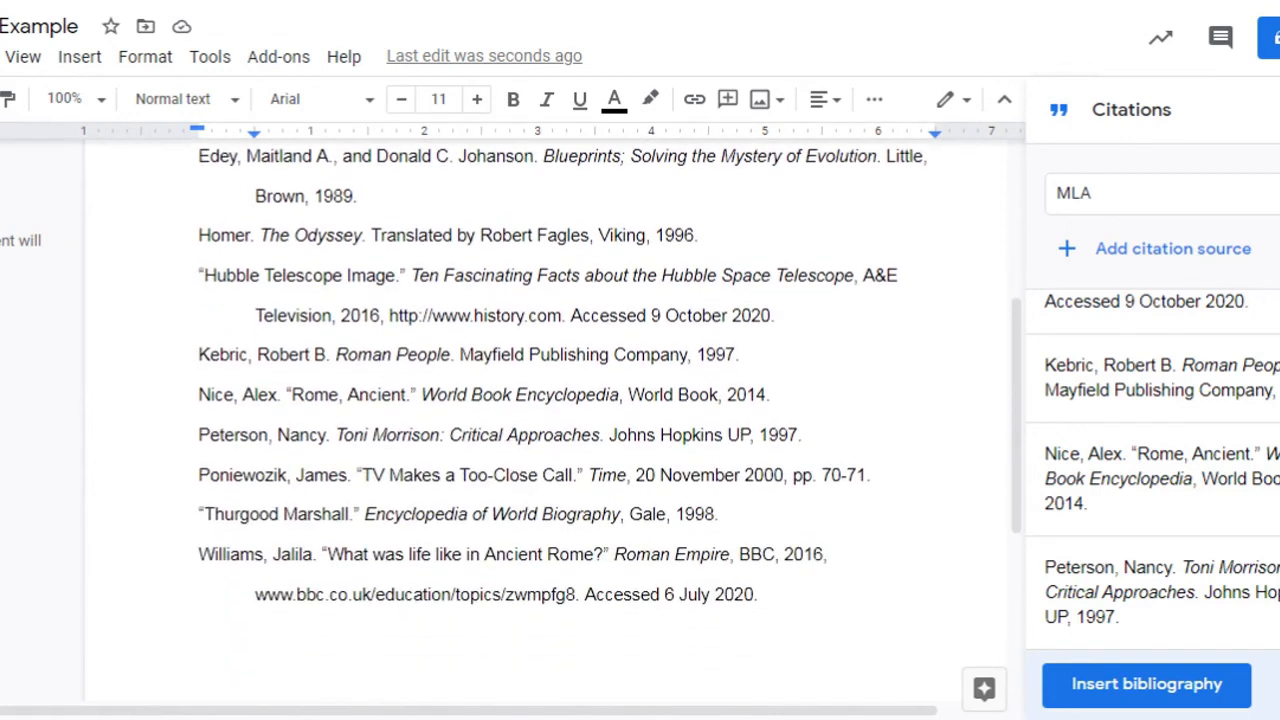
{"action": "scroll", "coordinate": [555, 425], "scroll_direction": "up", "scroll_amount": 2}
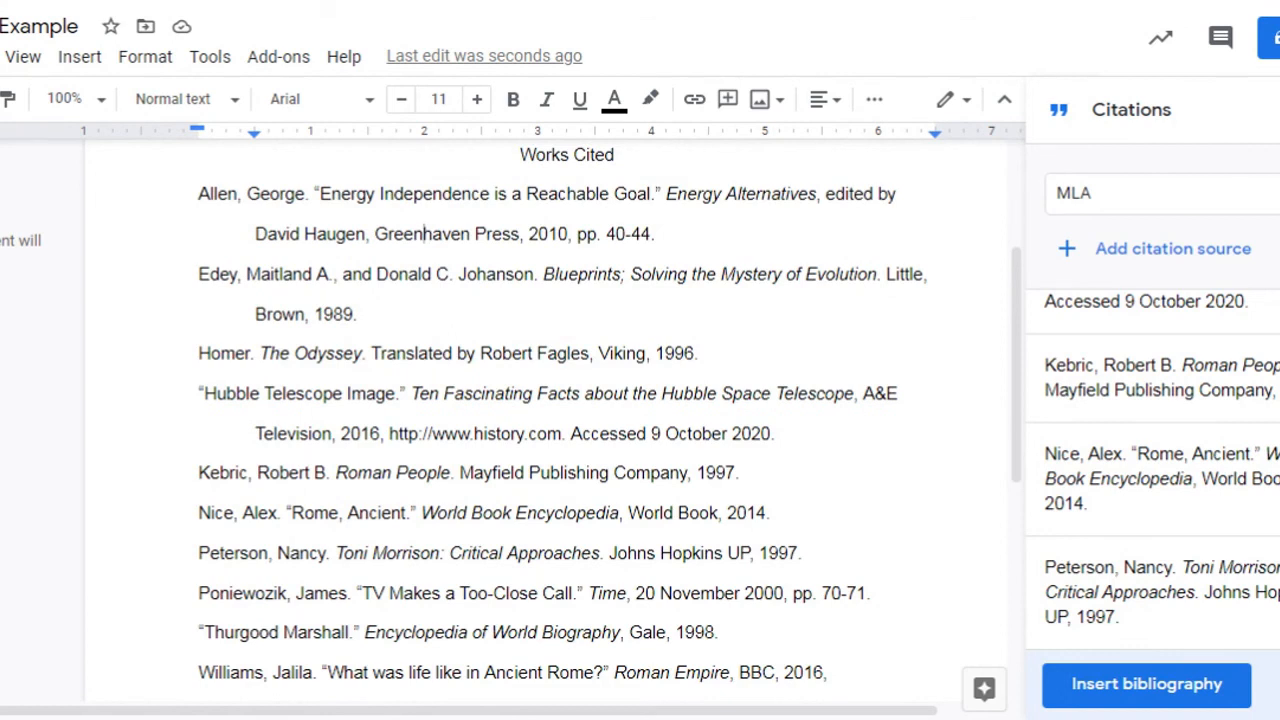
{"action": "scroll", "coordinate": [609, 420], "scroll_direction": "down", "scroll_amount": 2}
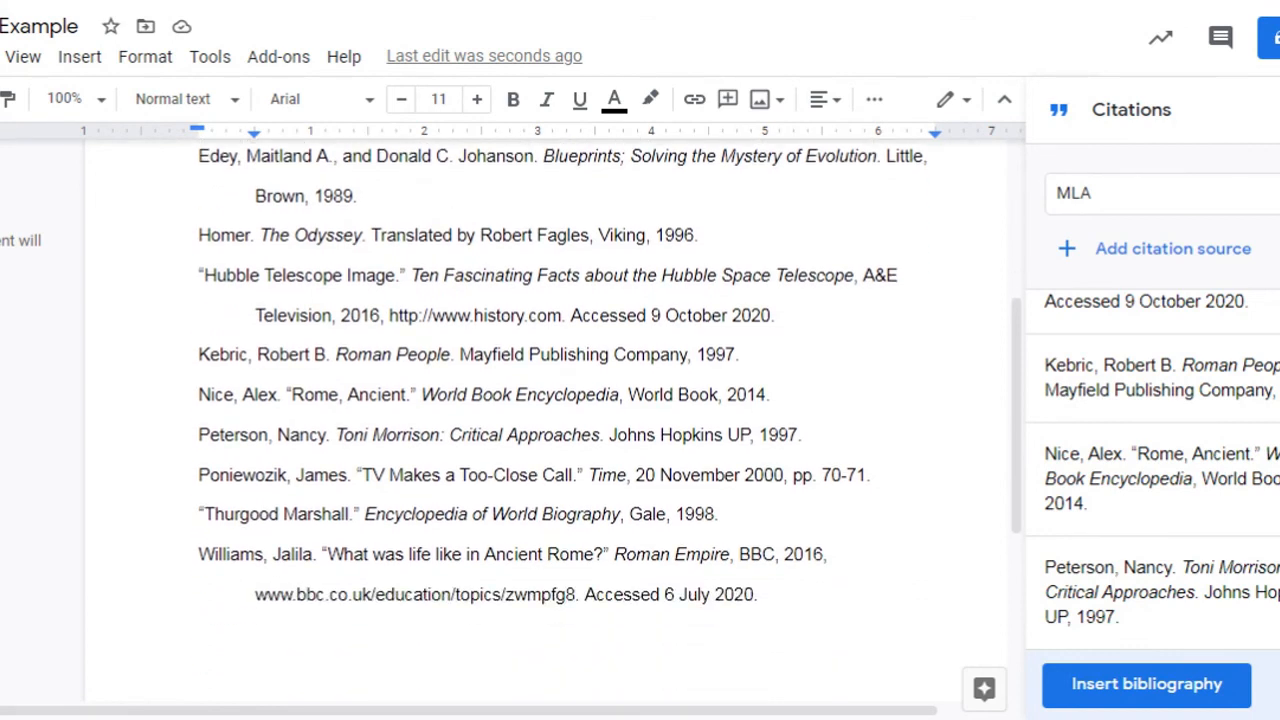
{"action": "scroll", "coordinate": [555, 425], "scroll_direction": "up", "scroll_amount": 2}
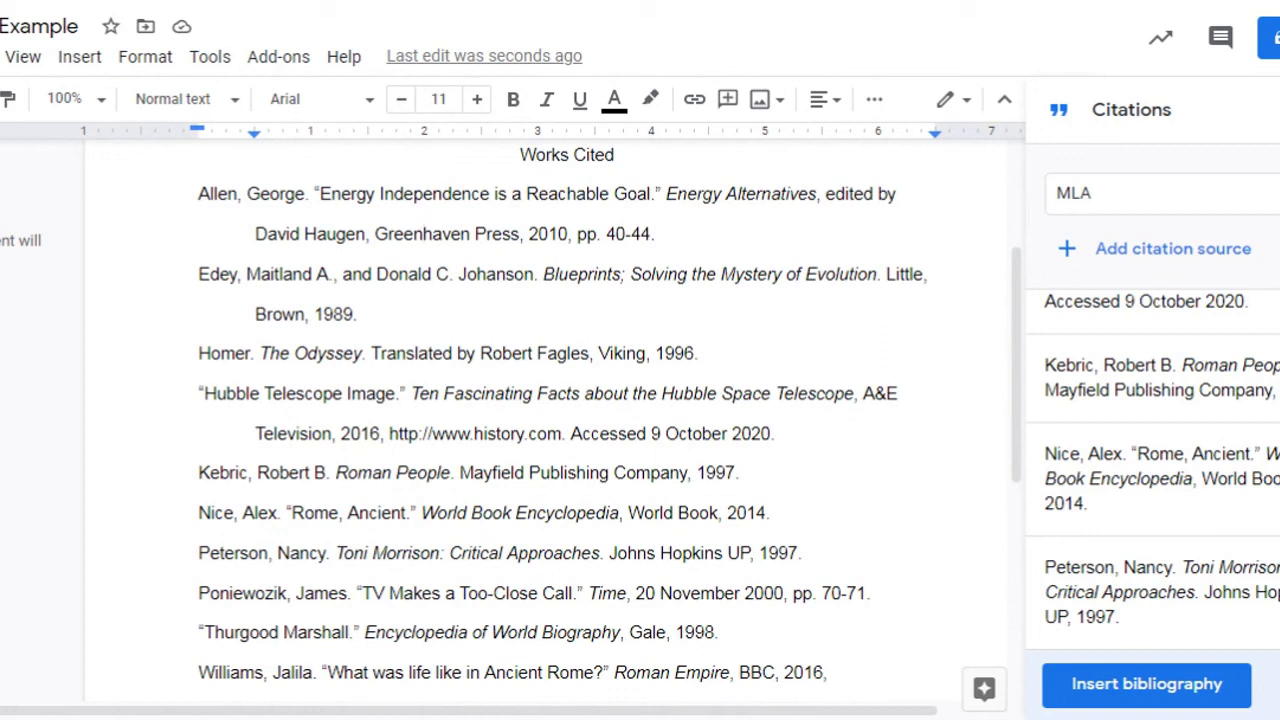
{"action": "left_click", "coordinate": [320, 194]}
{"action": "left_click_drag", "start_coordinate": [666, 194], "coordinate": [822, 194]}
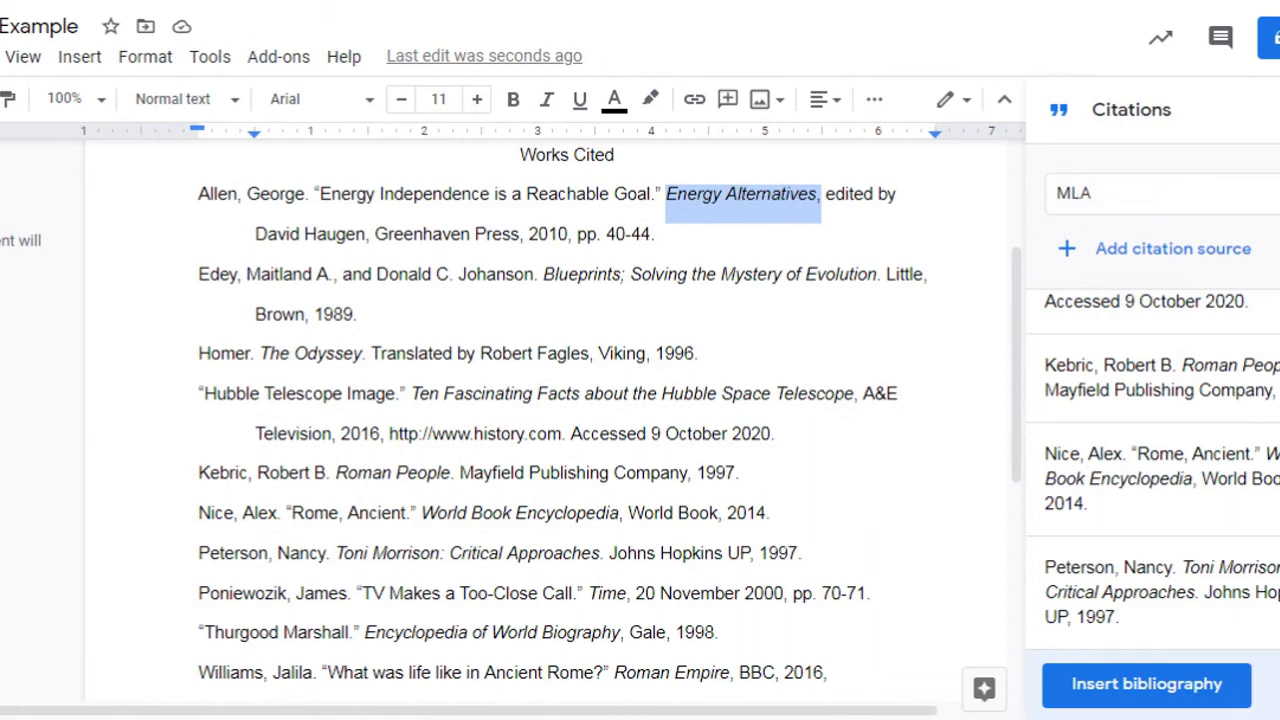
{"action": "left_click", "coordinate": [358, 314]}
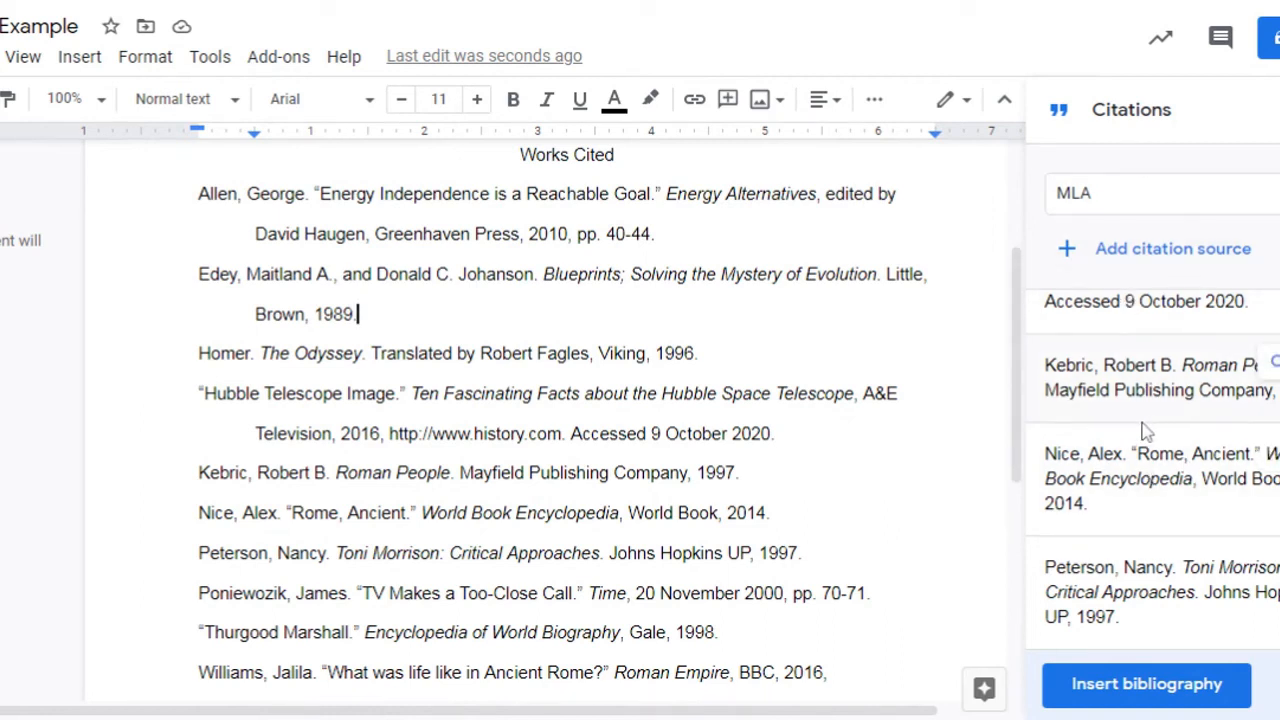
{"action": "scroll", "coordinate": [1150, 470], "scroll_direction": "up", "scroll_amount": 5}
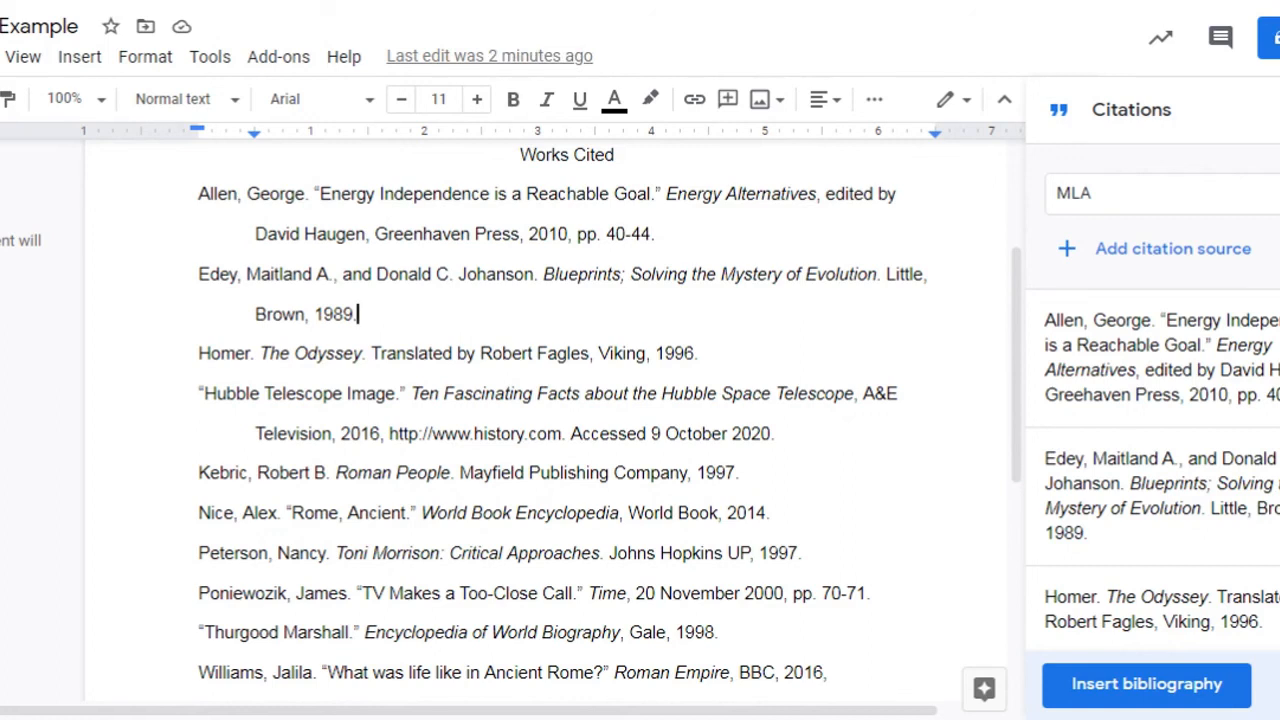
- Start a new citation source and view the available source types, keeping Book selected
{"action": "left_click", "coordinate": [1188, 252]}
{"action": "left_click", "coordinate": [1146, 230]}
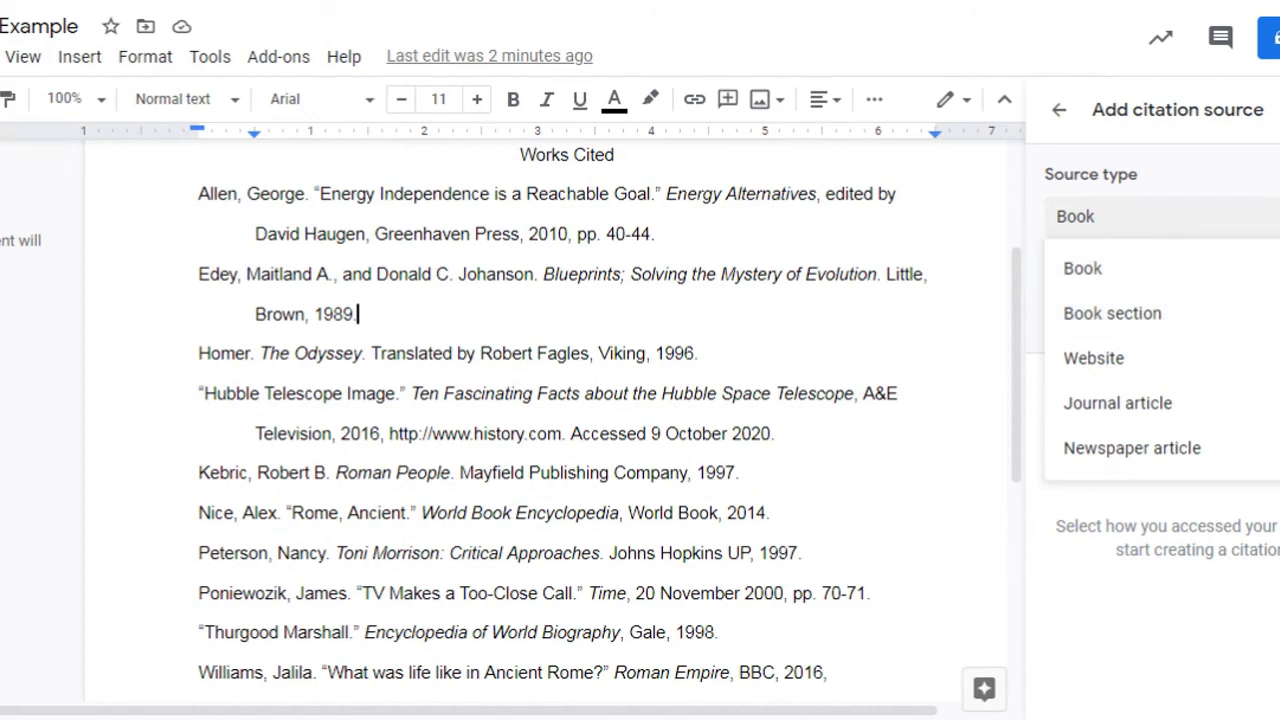
{"action": "left_click", "coordinate": [1033, 197]}
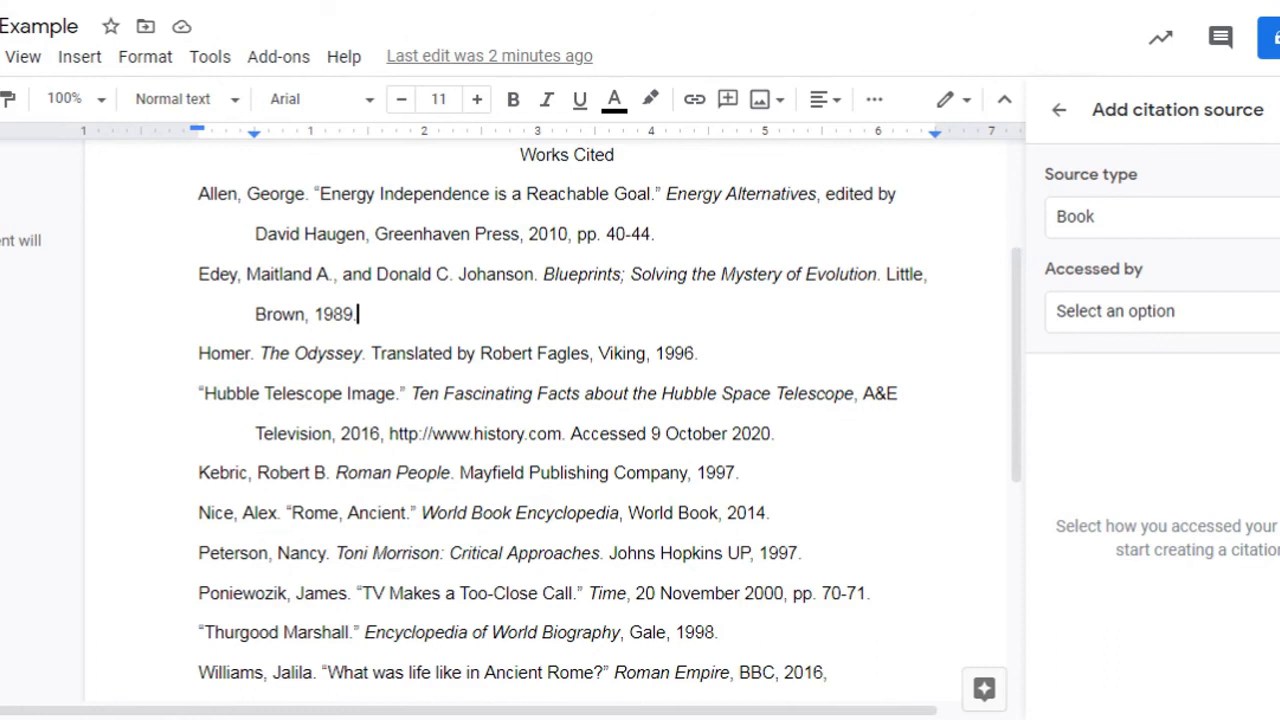
- Place the text cursor at the beginning of the first Works Cited entry
{"action": "left_click", "coordinate": [199, 394]}
{"action": "key", "text": "Up"}
{"action": "key", "text": "Up"}
{"action": "key", "text": "Up"}
{"action": "key", "text": "Up"}
{"action": "key", "text": "Up"}
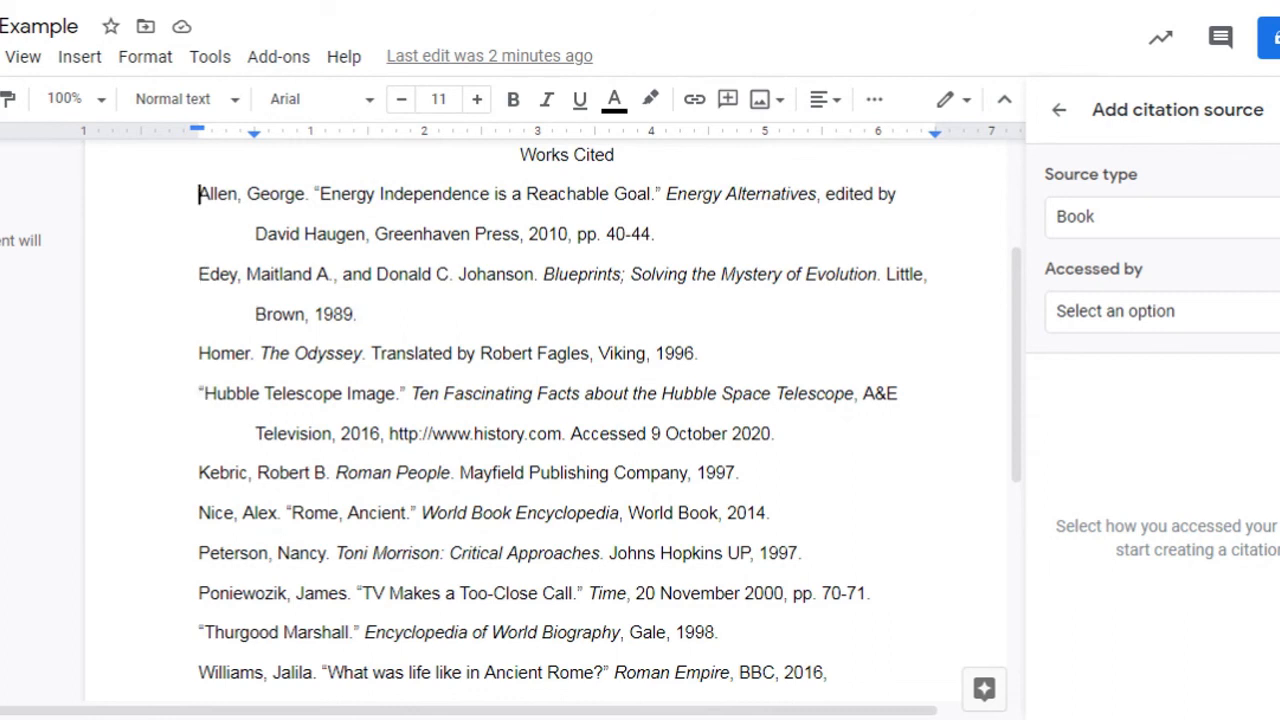